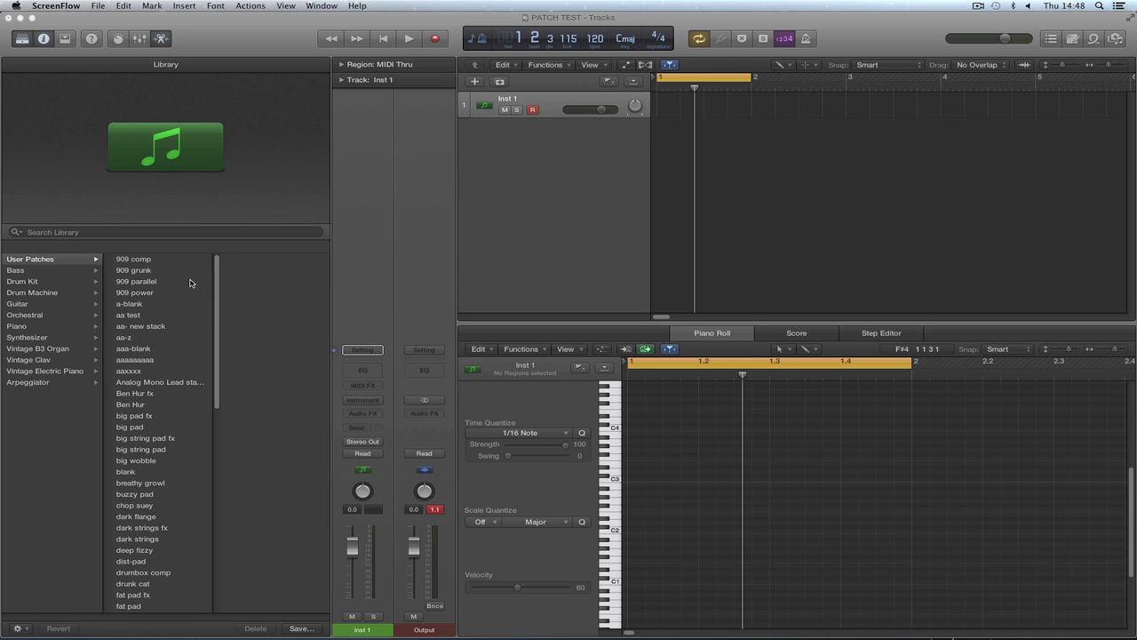
Show the saved user patches in the library and scroll through the list.
left_click(47, 260)
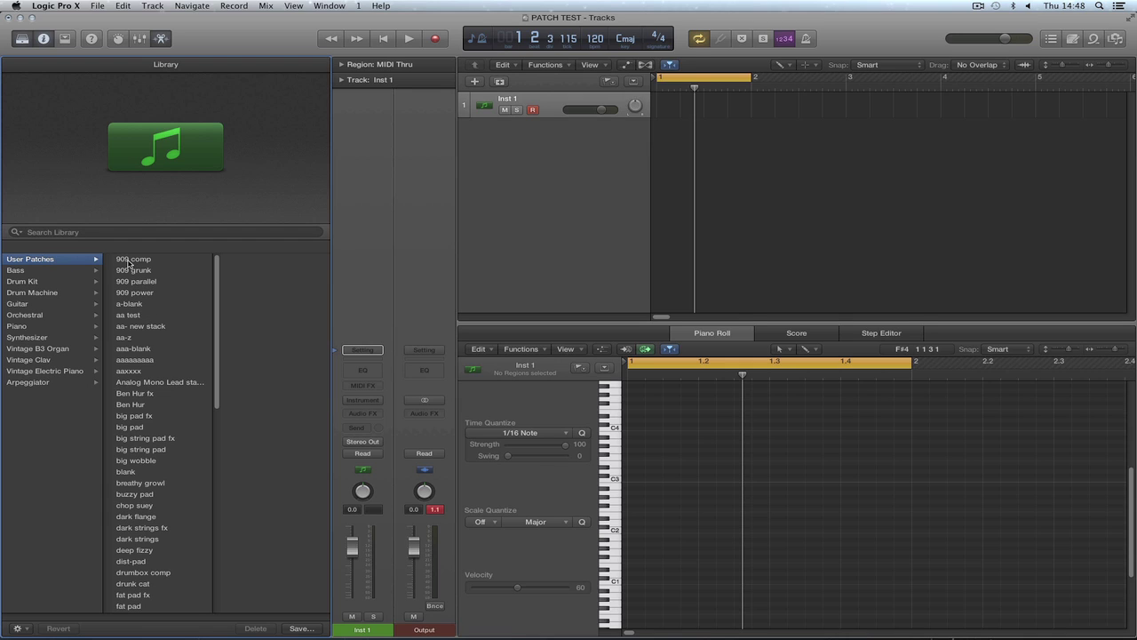
left_click_drag(216, 294, 223, 237)
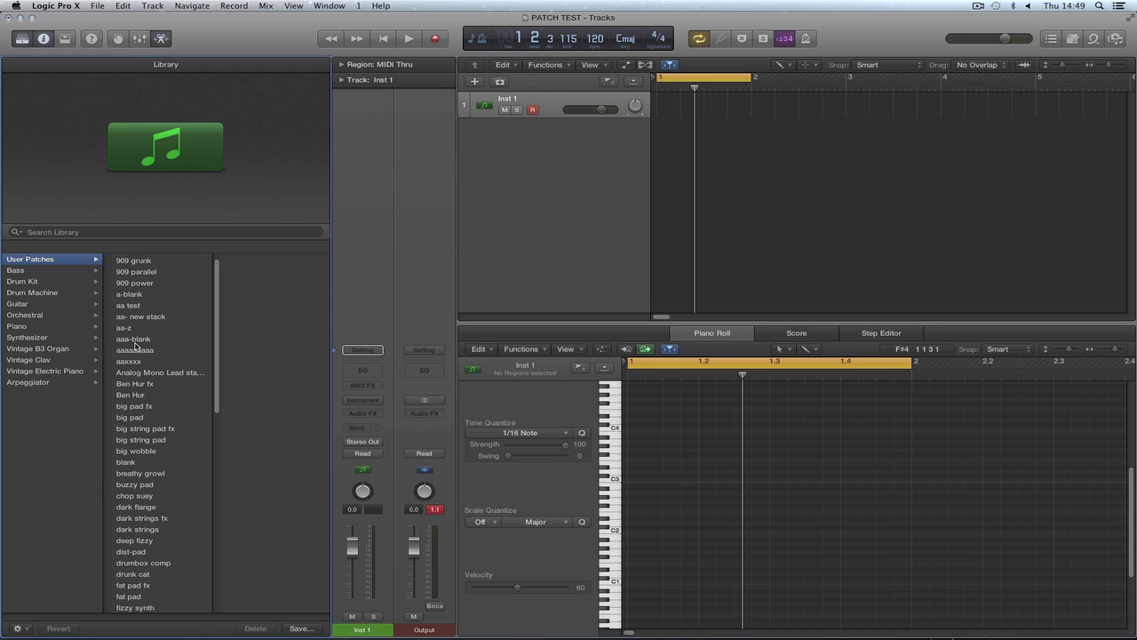
left_click_drag(216, 384, 220, 408)
left_click_drag(219, 408, 219, 441)
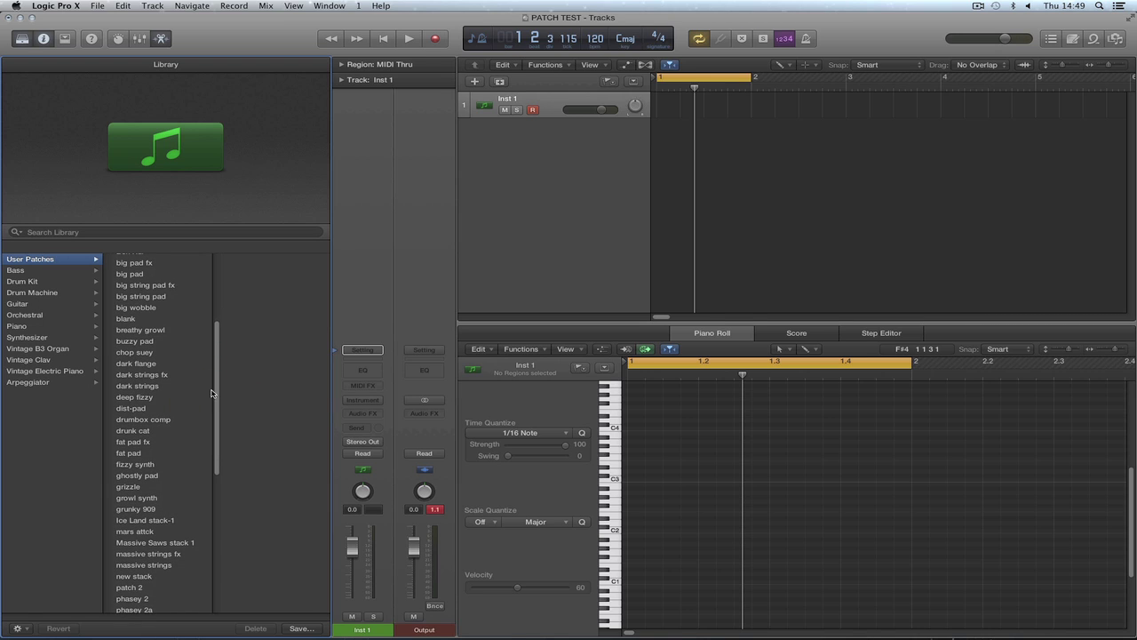
left_click_drag(218, 389, 216, 424)
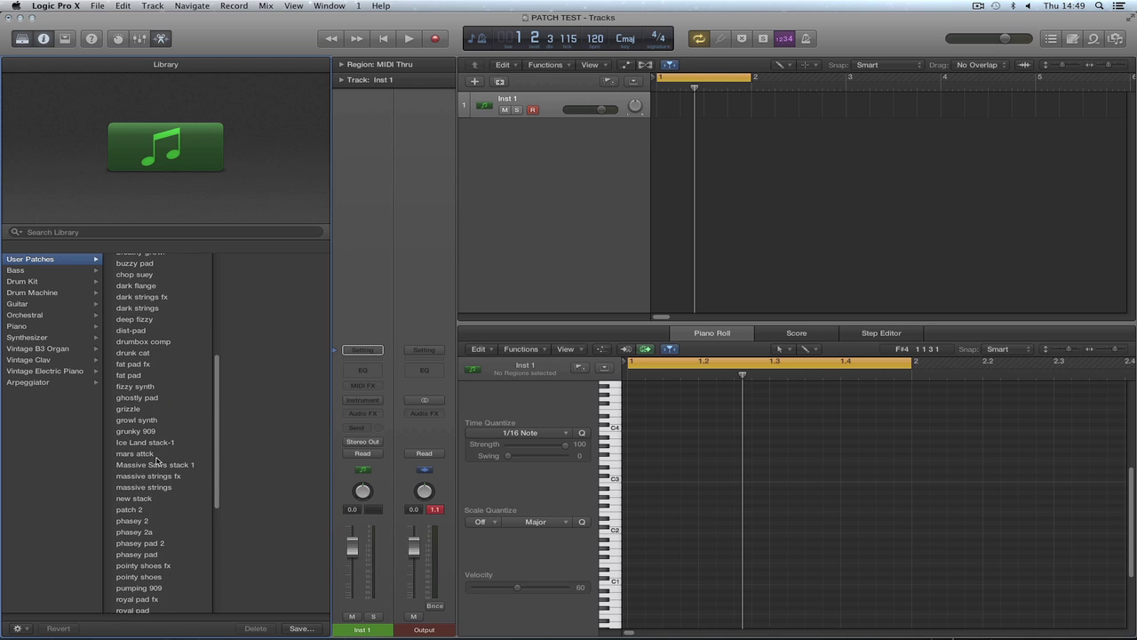
left_click_drag(220, 467, 208, 355)
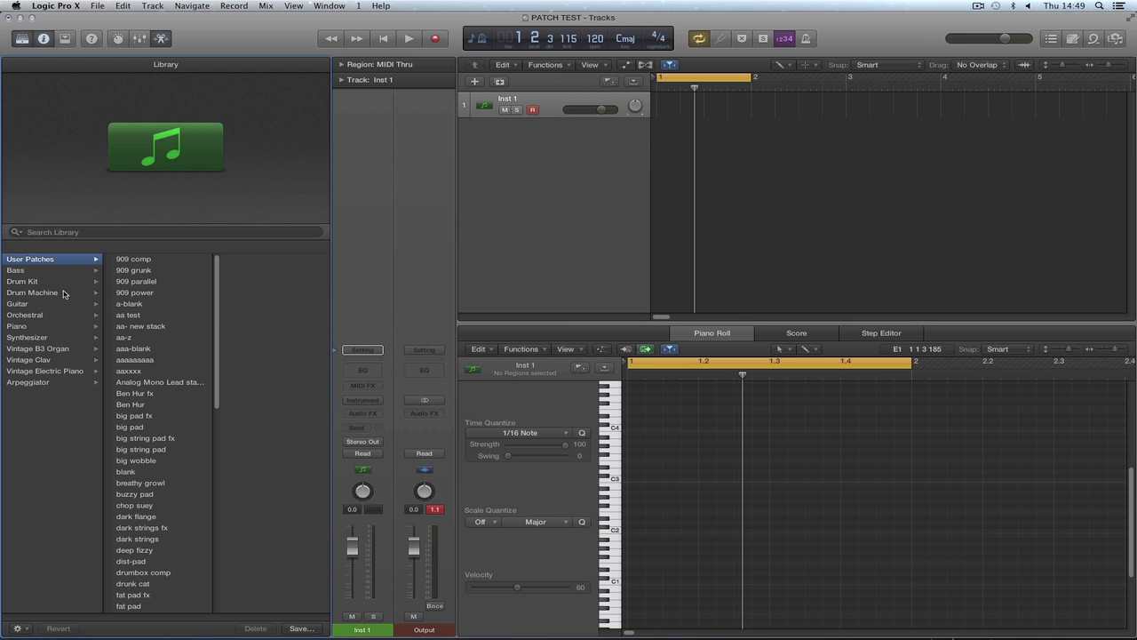
List the factory Synthesizer > Bass patches in the library.
left_click(28, 337)
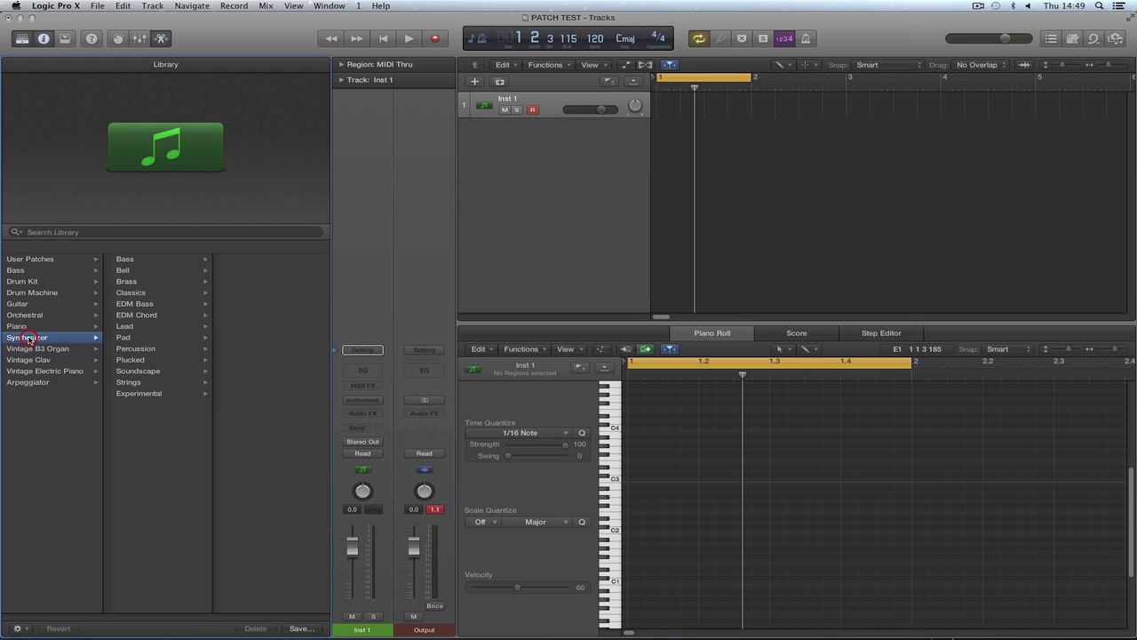
left_click(123, 261)
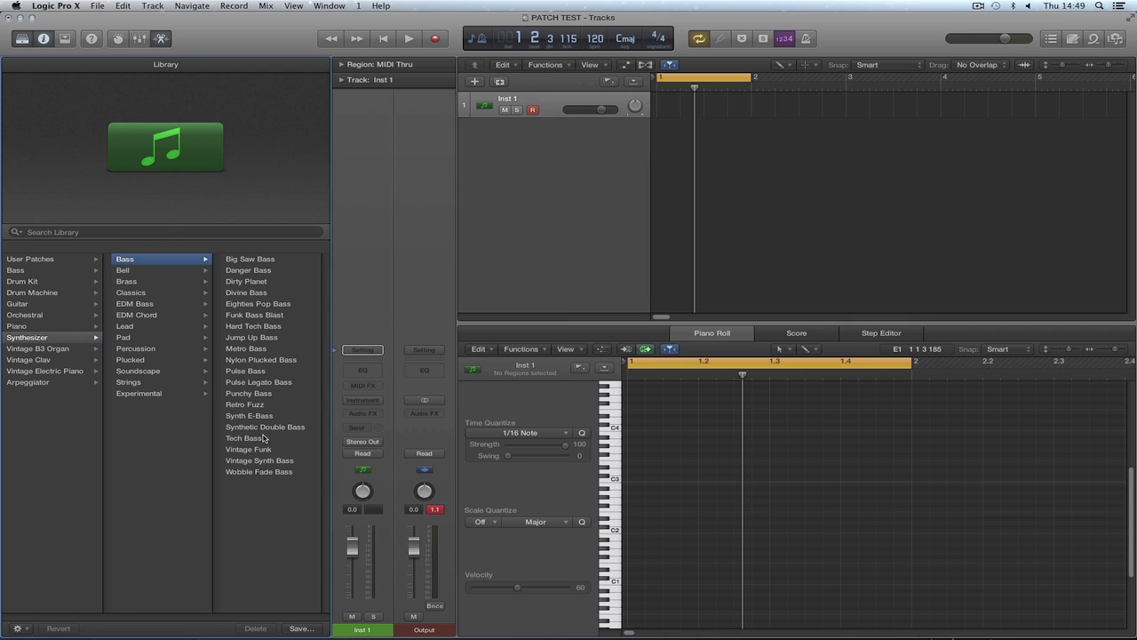
left_click(532, 178)
Load Punchy Bass, create a one-bar region at bar 1 and pencil in four bass notes.
left_click(264, 395)
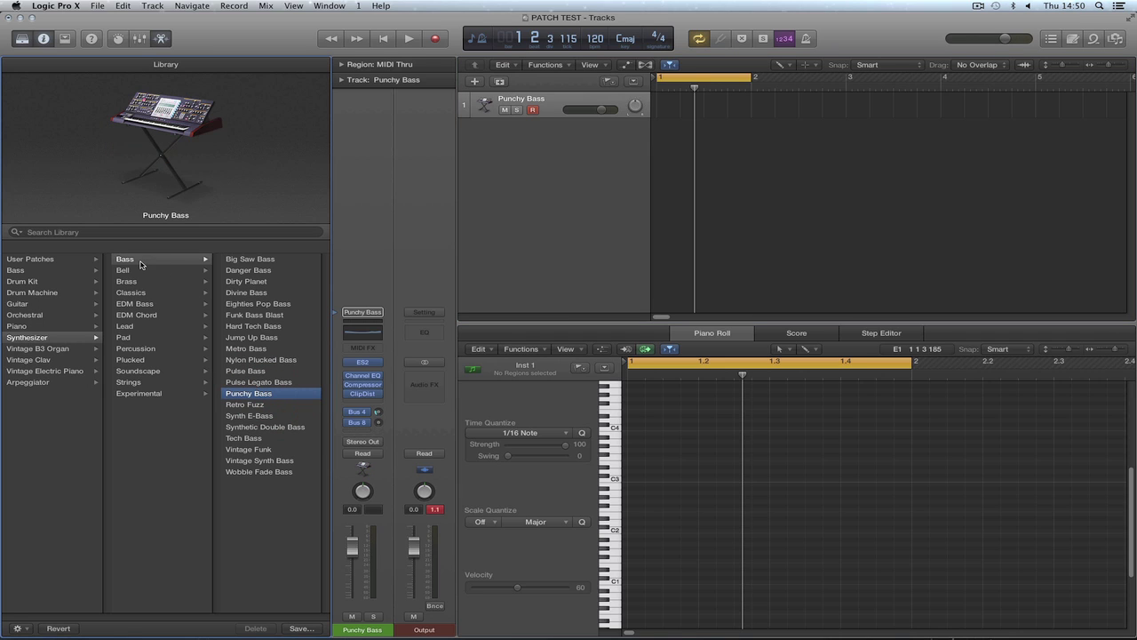
double_click(674, 108)
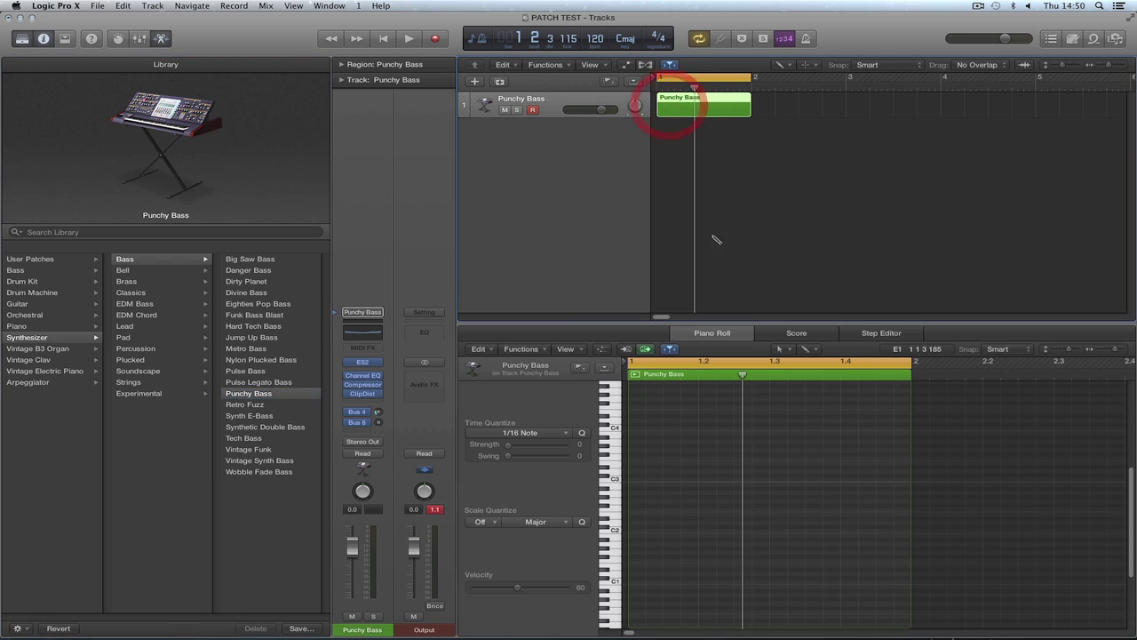
key("t")
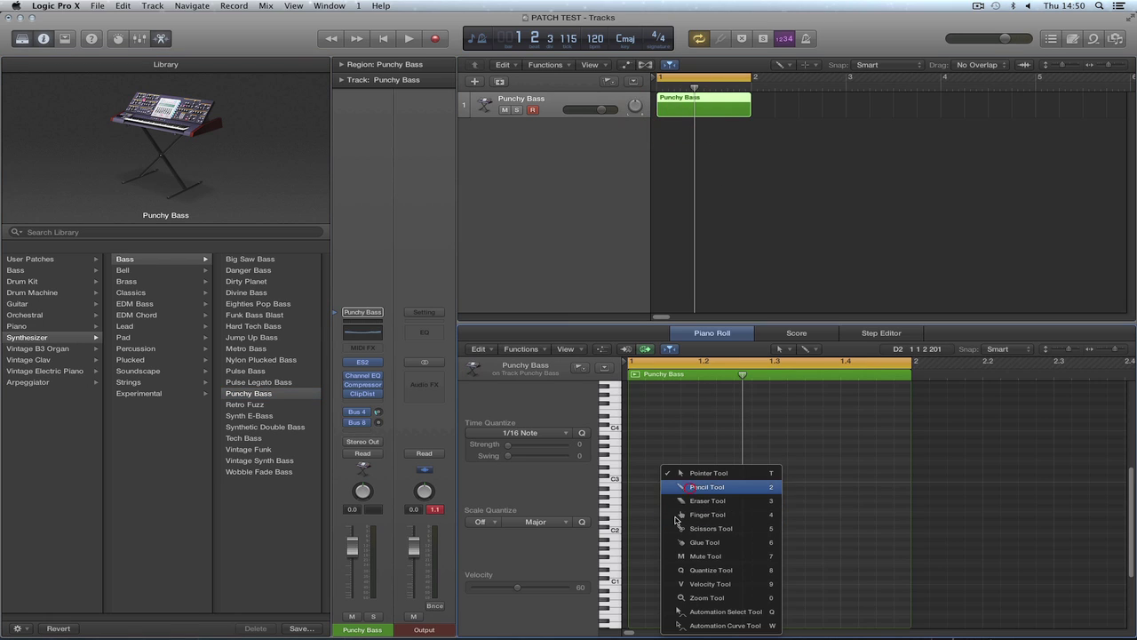
left_click(689, 488)
left_click(644, 531)
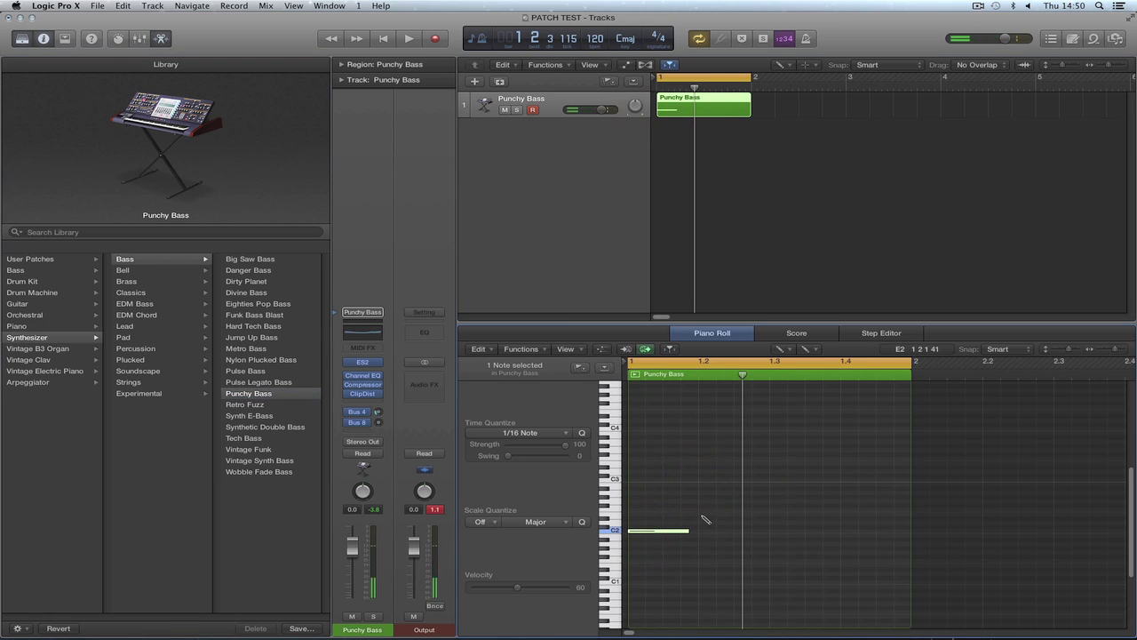
left_click(702, 513)
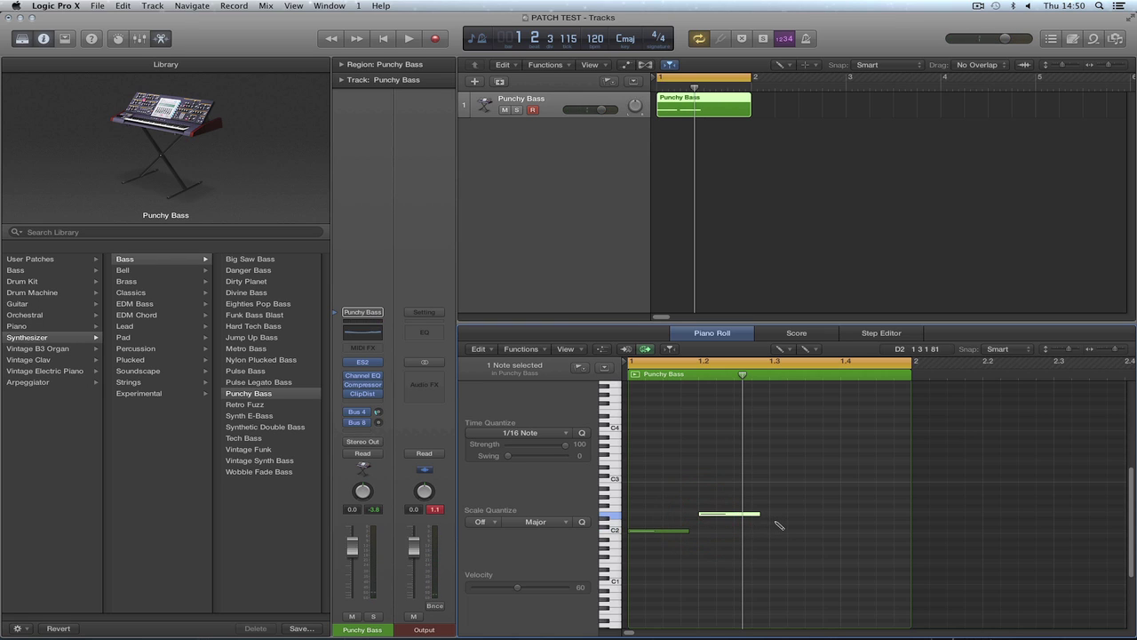
left_click(773, 523)
left_click_drag(822, 523, 854, 513)
left_click(848, 510)
Play back the bass line, raising the second note a semitone between listens.
key("space")
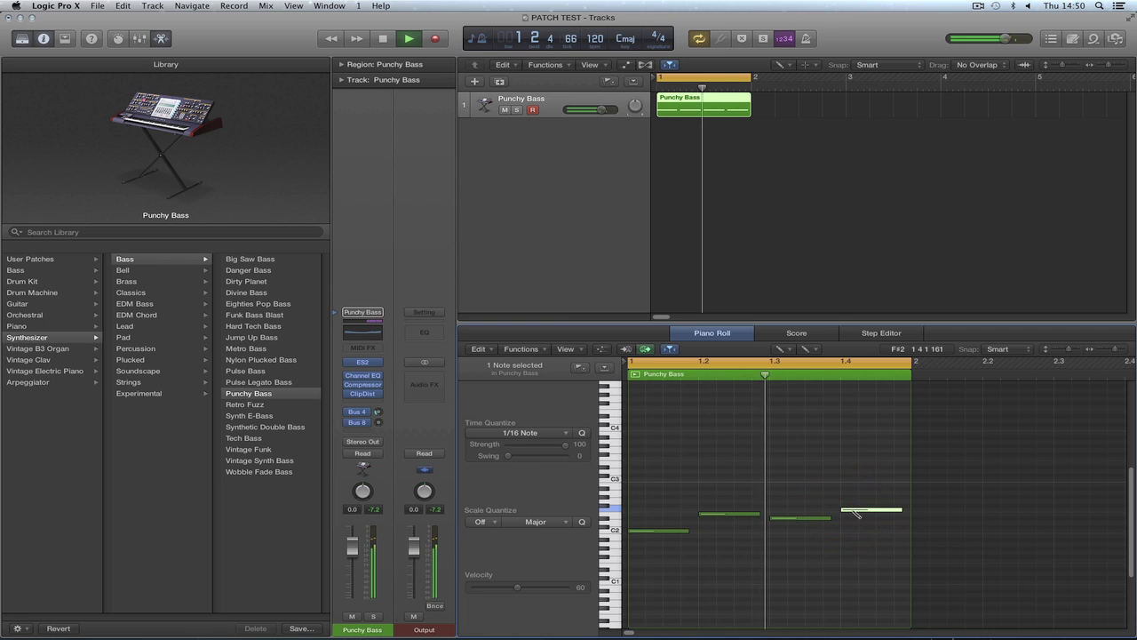
key("space")
left_click_drag(748, 518, 746, 516)
key("space")
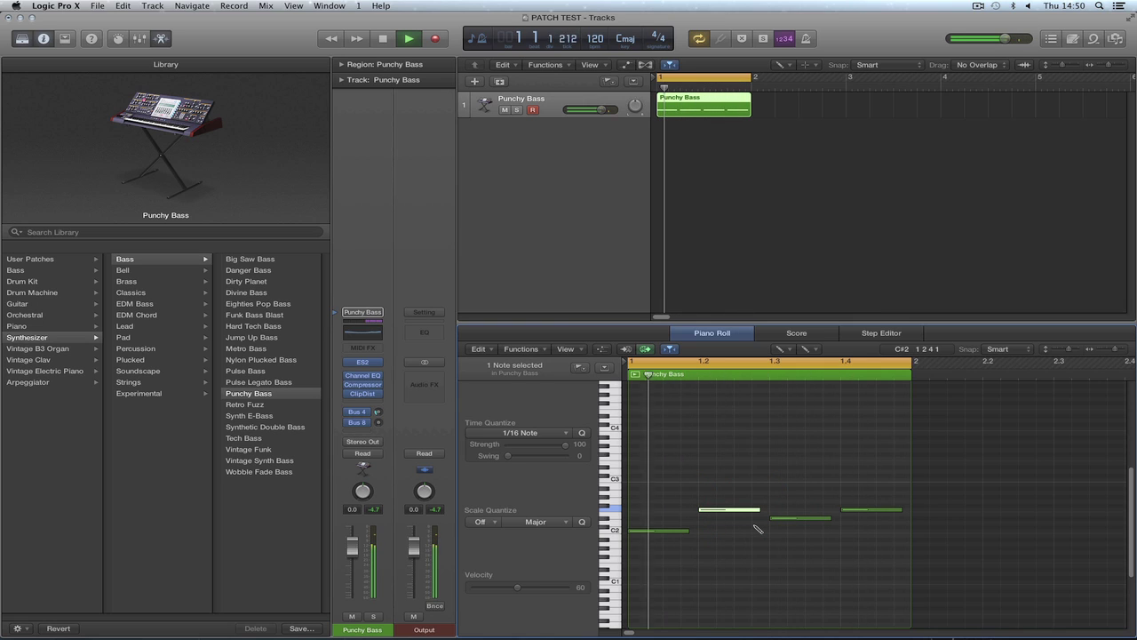
key("space")
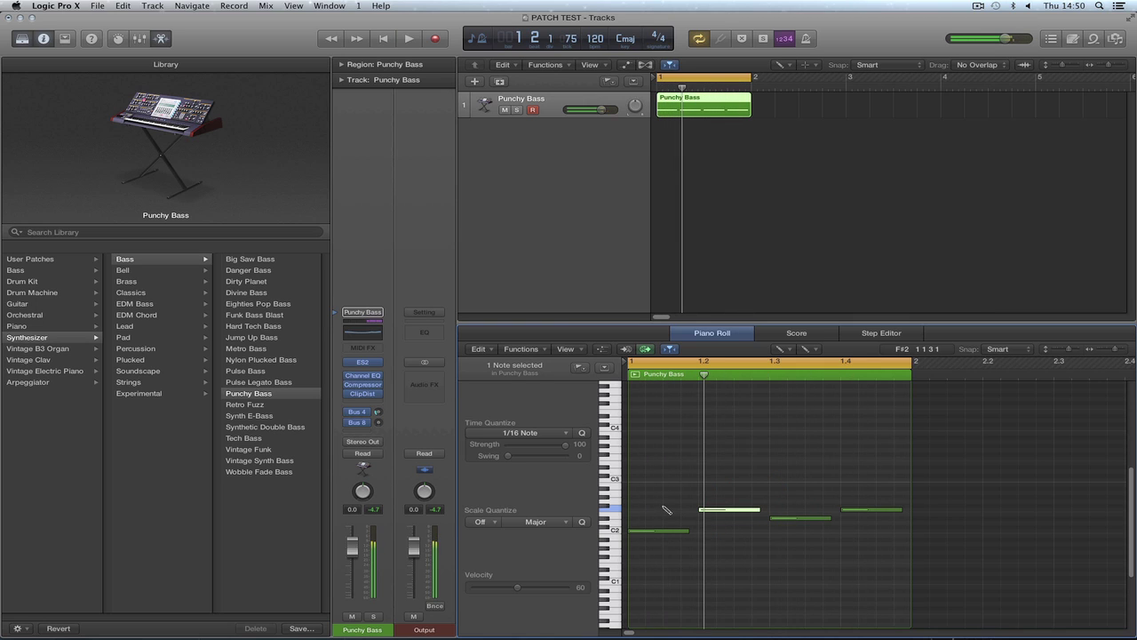
Open Punchy Bass's ES2 and lower an ENV2 time setting while the loop plays.
left_click(362, 361)
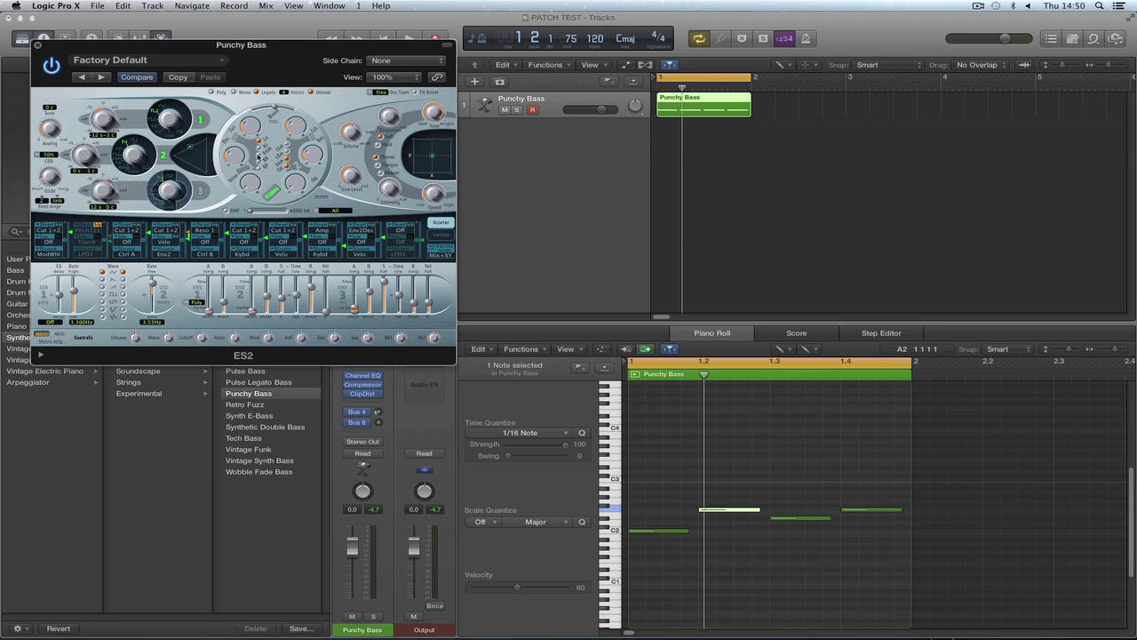
key("space")
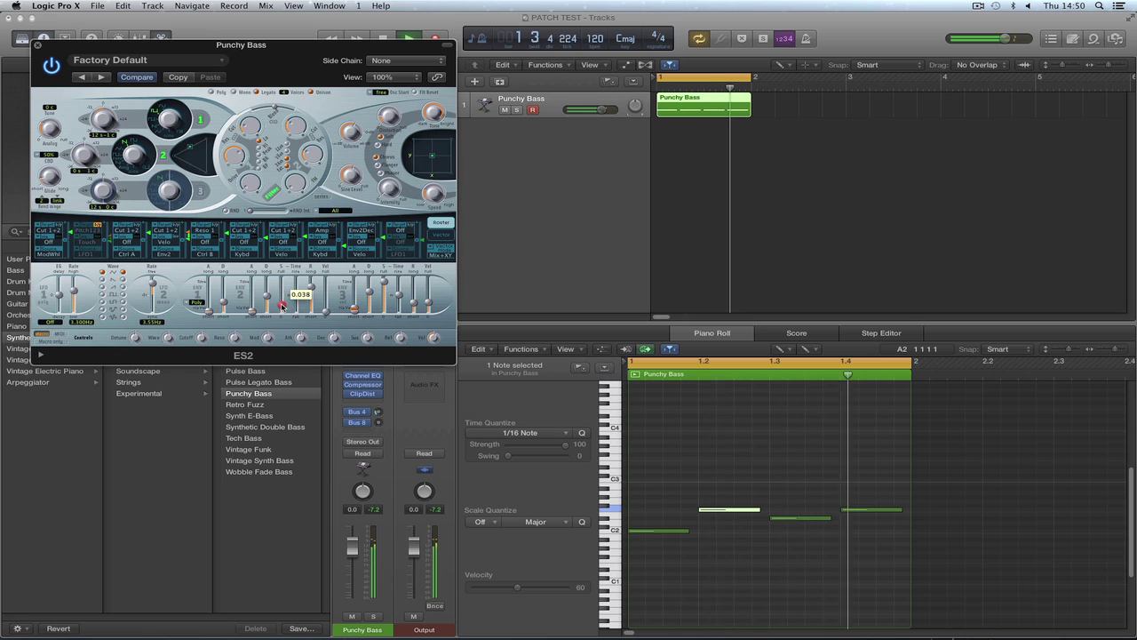
left_click_drag(266, 300, 270, 304)
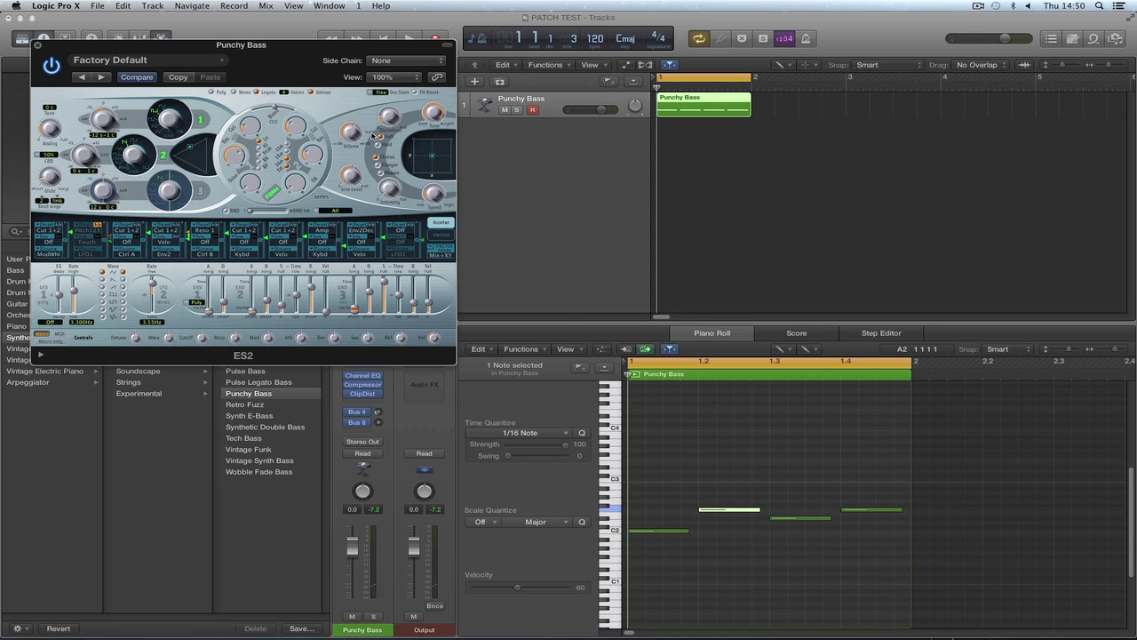
key("space")
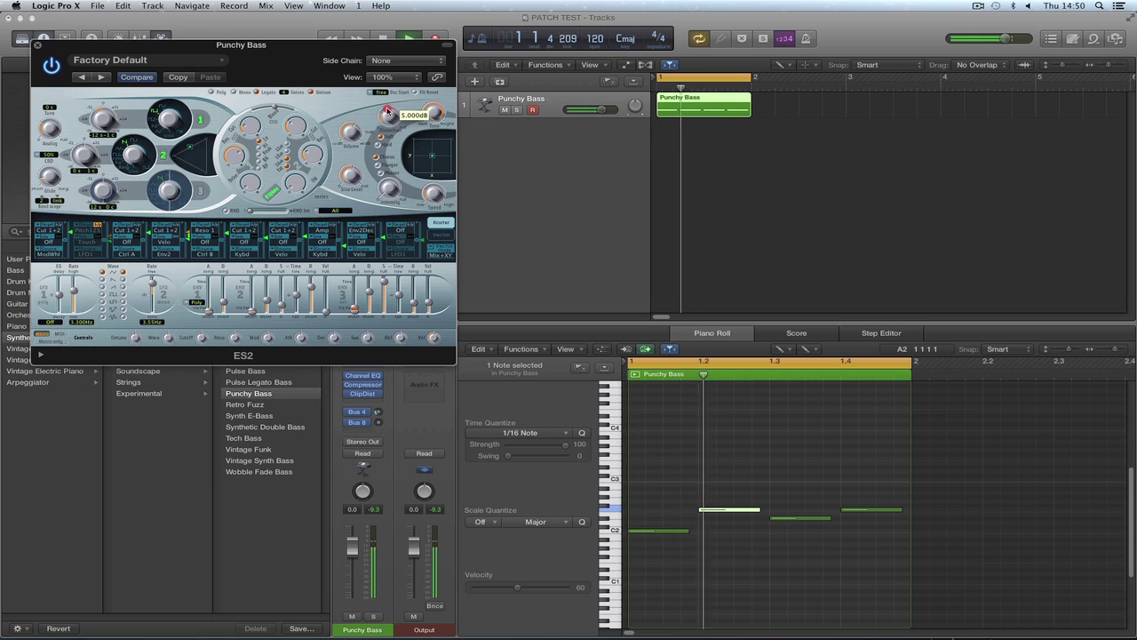
Enable Free oscillator start and adjust three filter knobs, then stop playback.
left_click(382, 93)
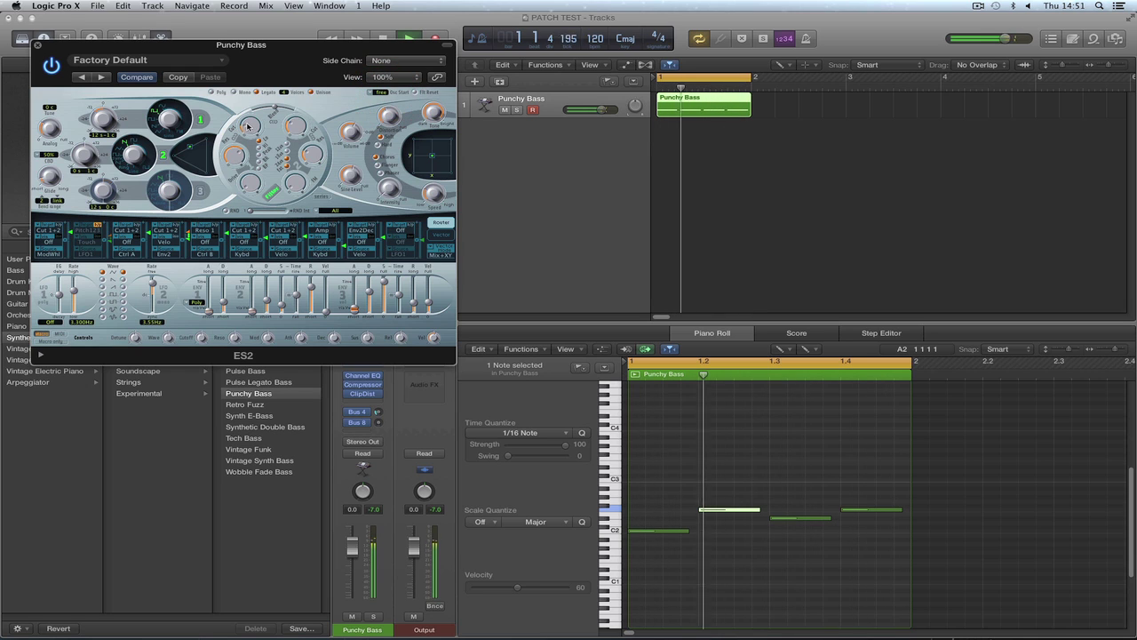
left_click(233, 151)
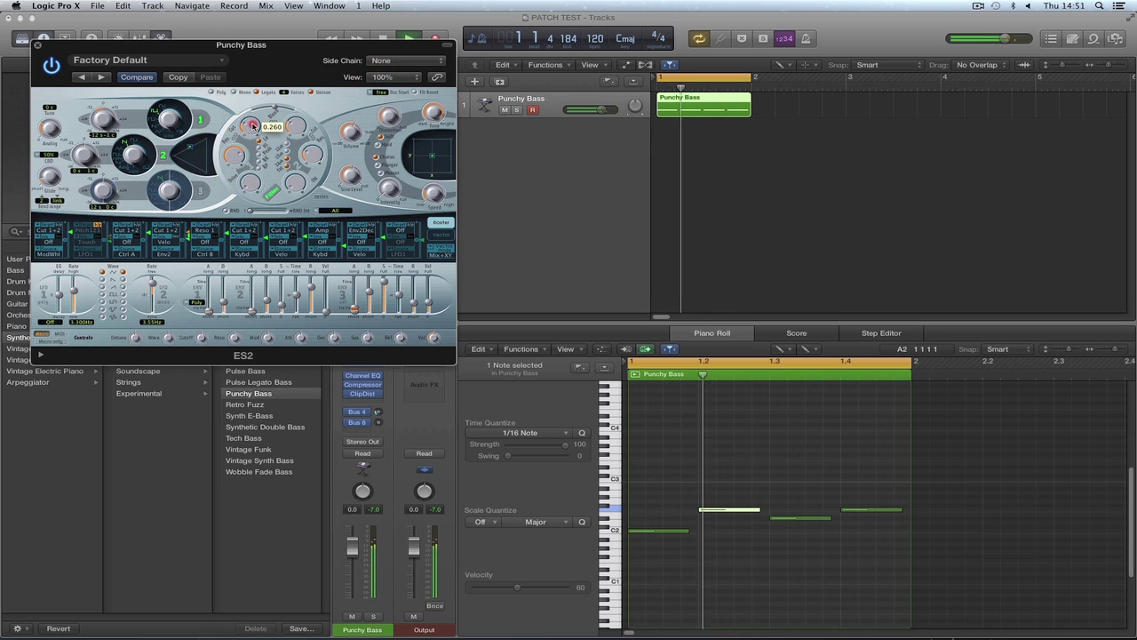
left_click(251, 125)
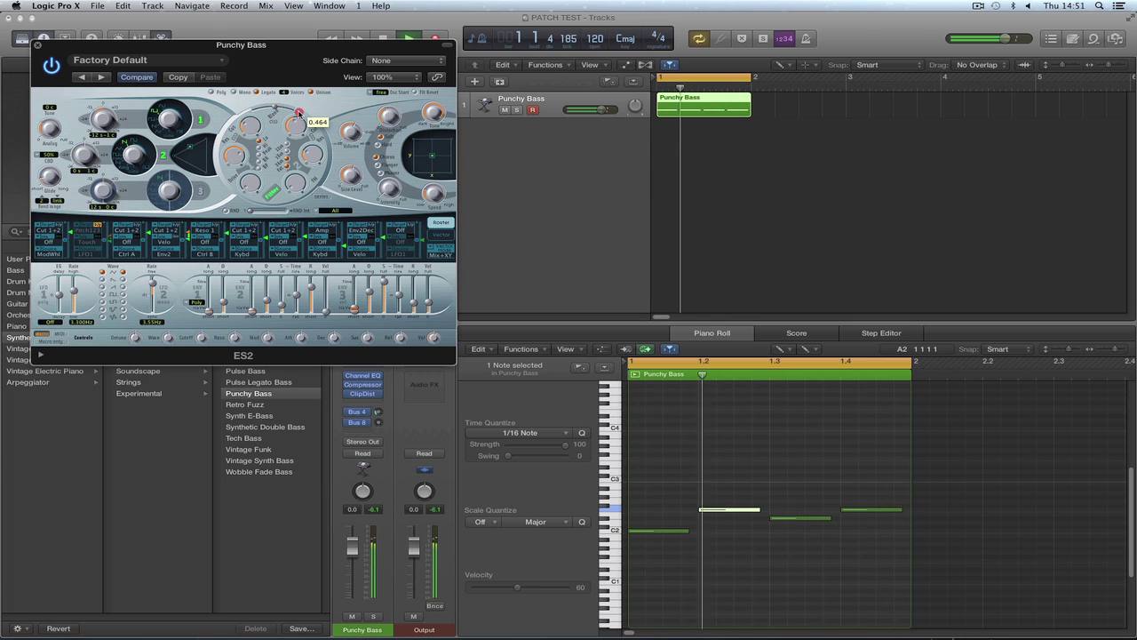
left_click(301, 136)
key("space")
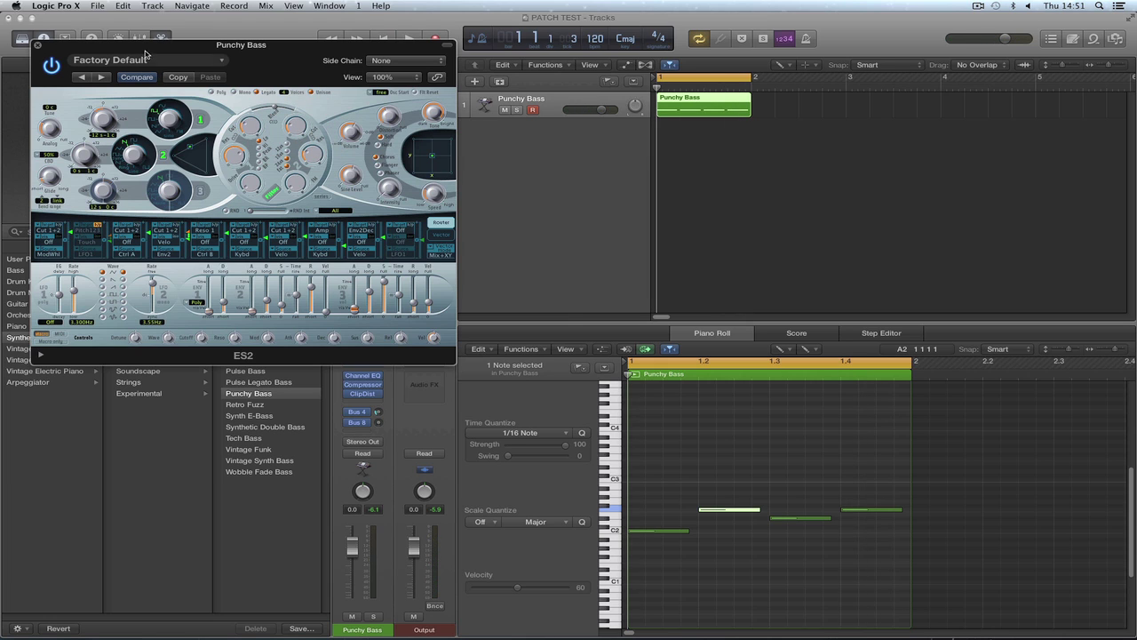
left_click_drag(146, 50, 304, 166)
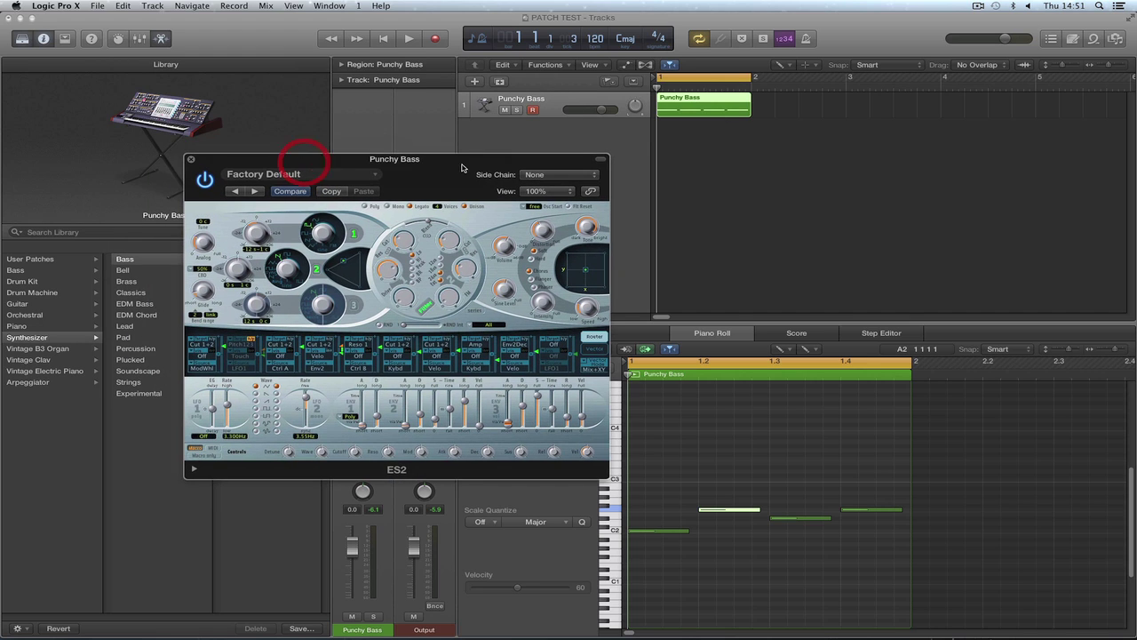
A/B the edited Punchy Bass sound against the original patch using Compare during playback.
key("space")
left_click(296, 194)
left_click(297, 195)
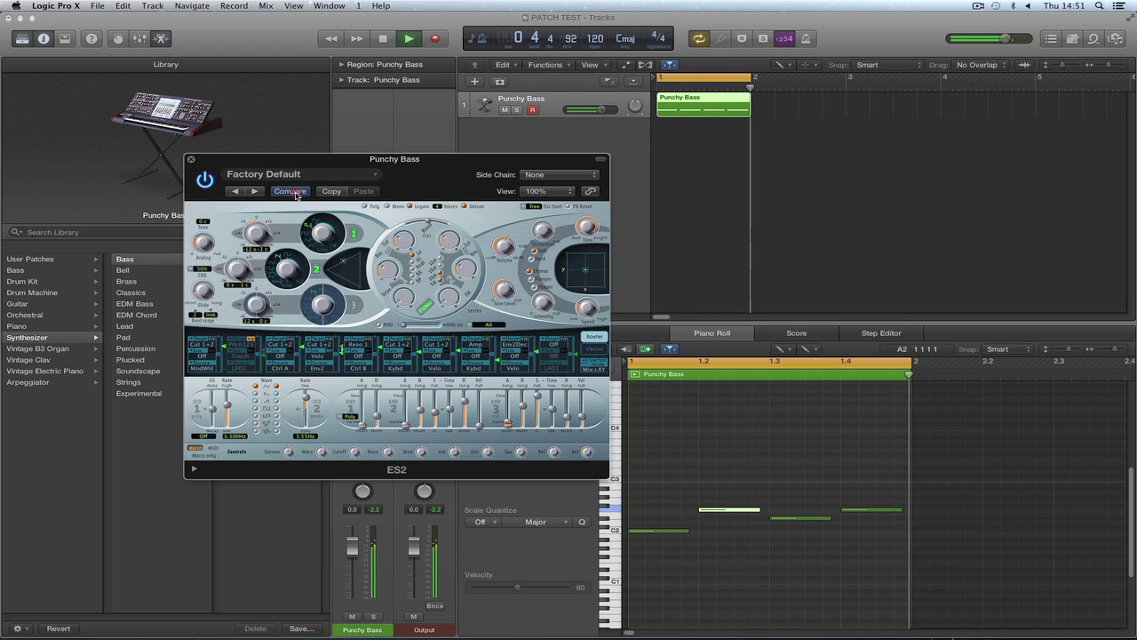
left_click(296, 194)
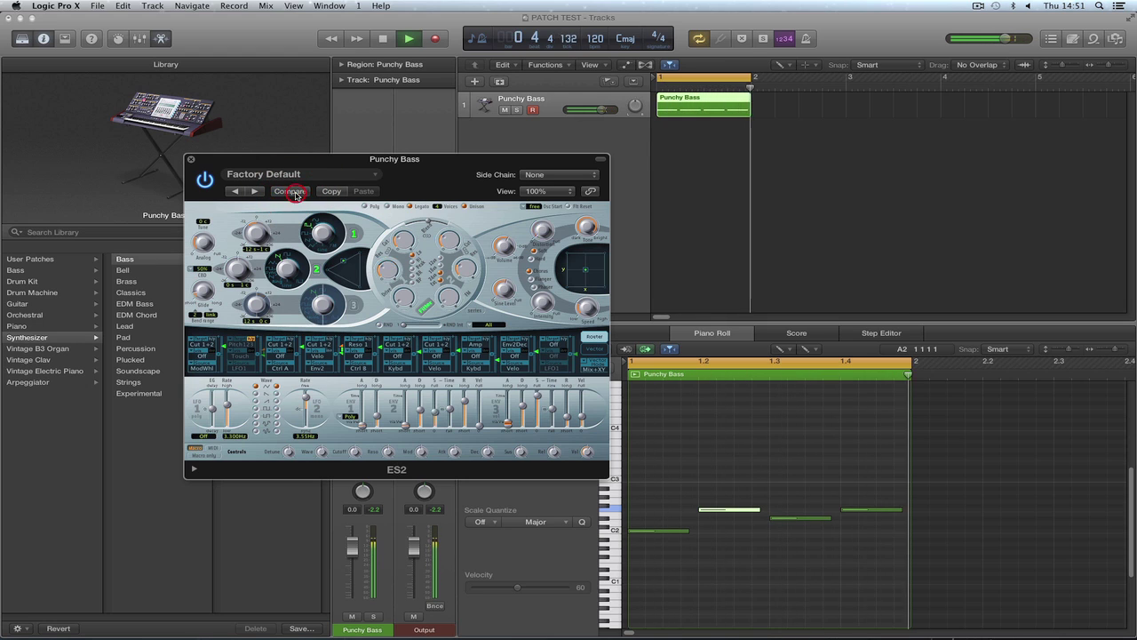
left_click(295, 195)
key("space")
Raise the ES2 Distortion knob, compare it with the original, then close the ES2 window.
left_click_drag(545, 234, 544, 228)
key("space")
left_click(296, 195)
left_click(296, 195)
key("space")
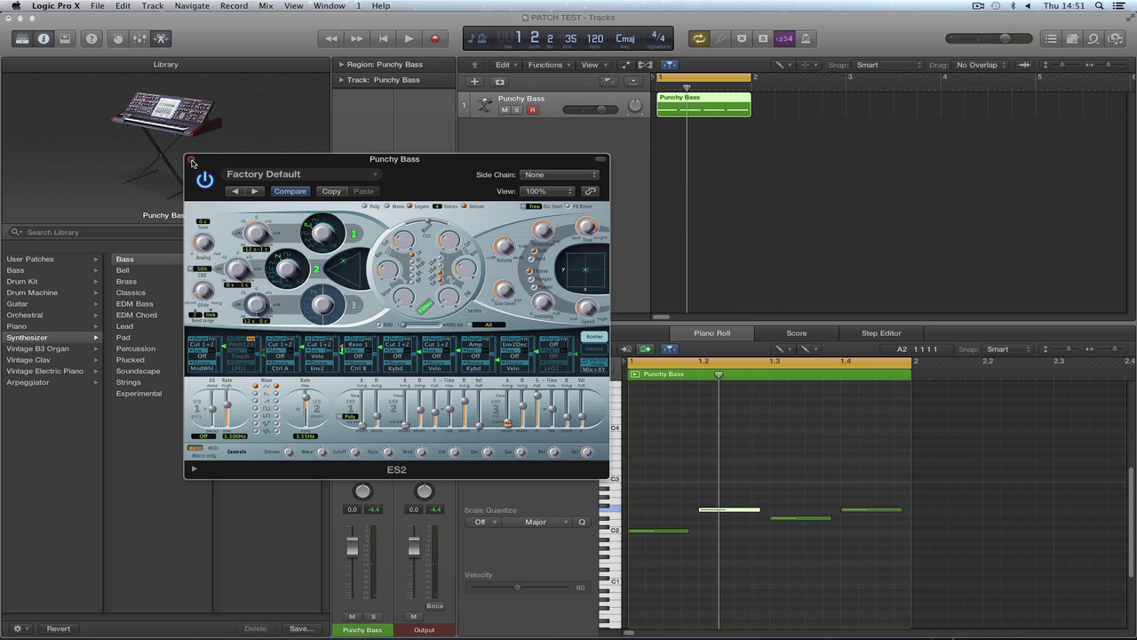
left_click(190, 160)
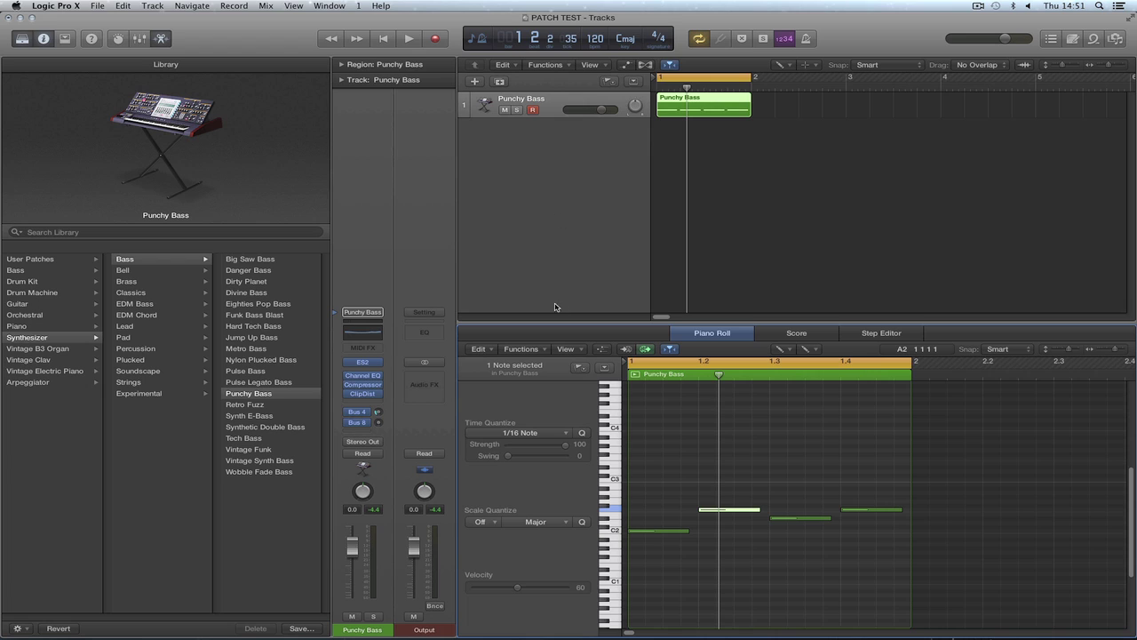
Shape the Channel EQ: boost 130Hz +13 dB, add a 30Hz low cut, cut 1200Hz −8.5 dB.
left_click(365, 377)
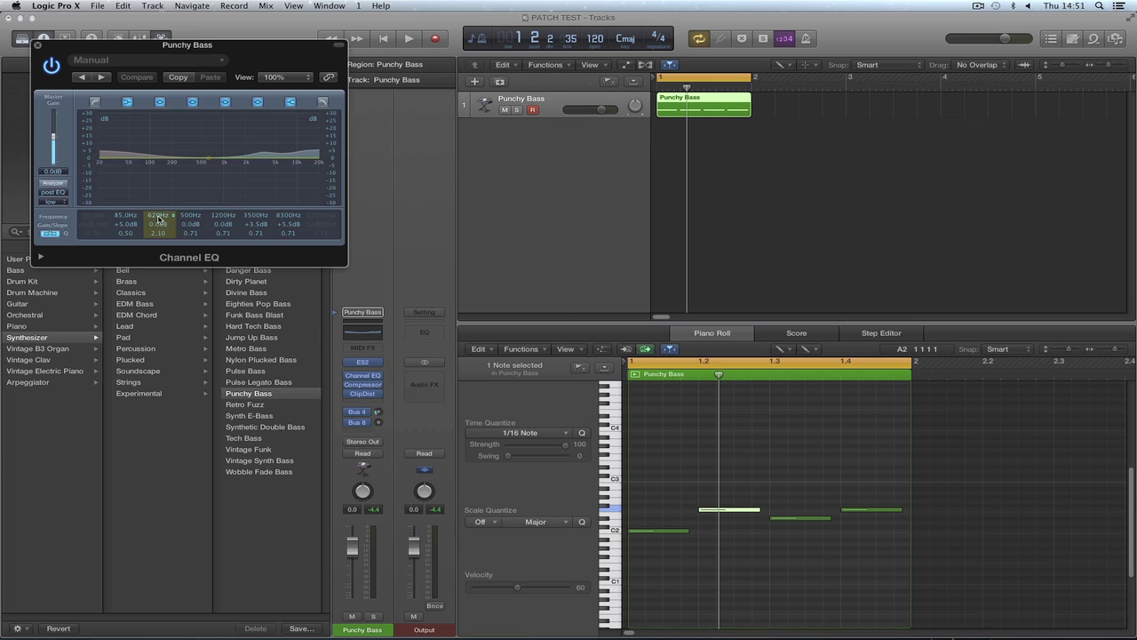
left_click_drag(157, 220, 172, 269)
left_click_drag(158, 224, 166, 249)
left_click(94, 102)
key("space")
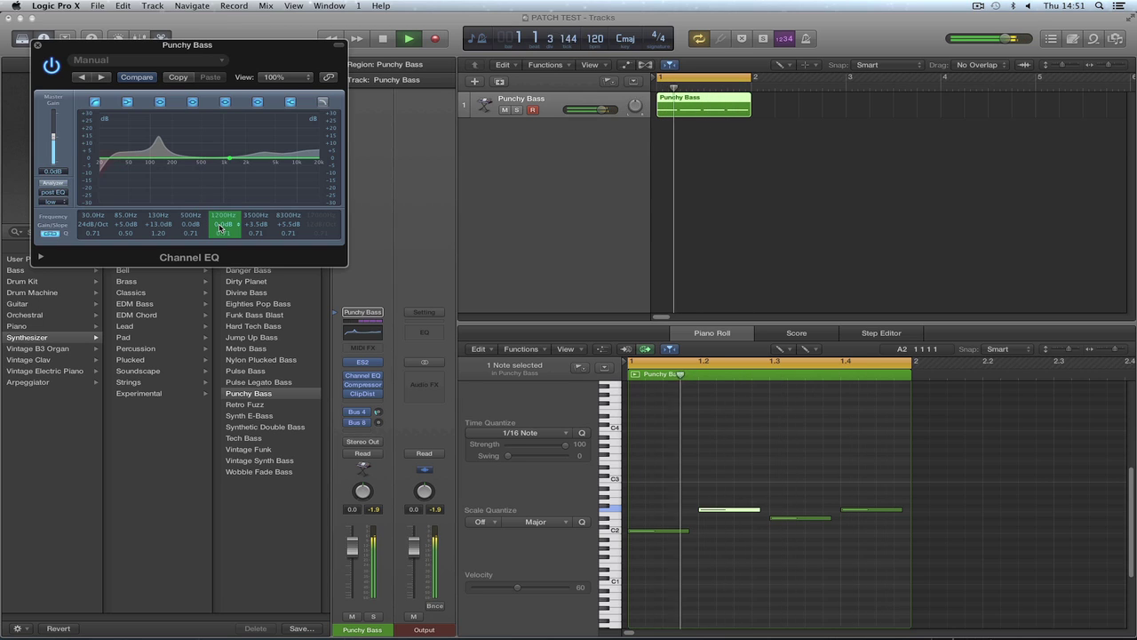
left_click_drag(221, 227, 221, 231)
left_click(37, 44)
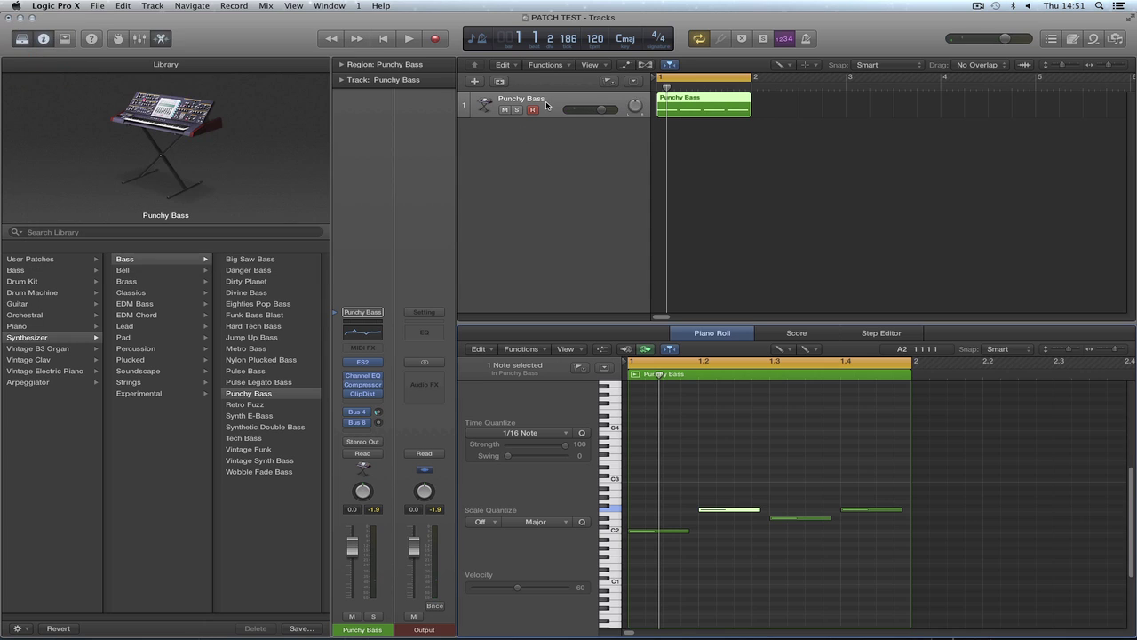
Start saving the patch and browse to mountain lion's Library > Application Support > Logic.
left_click(302, 628)
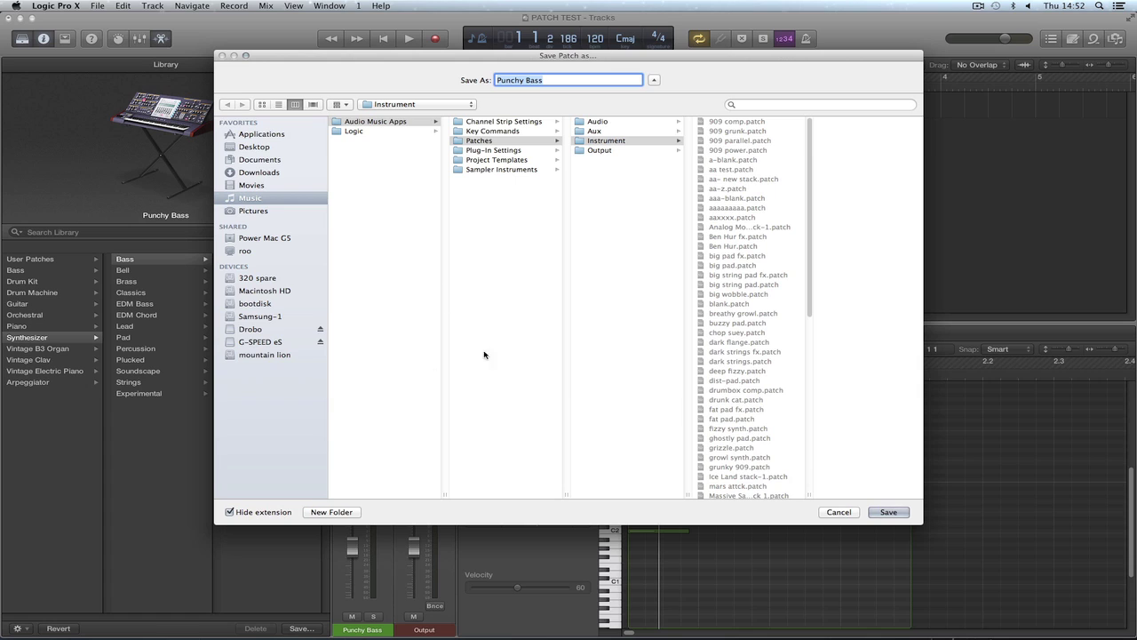
left_click(264, 355)
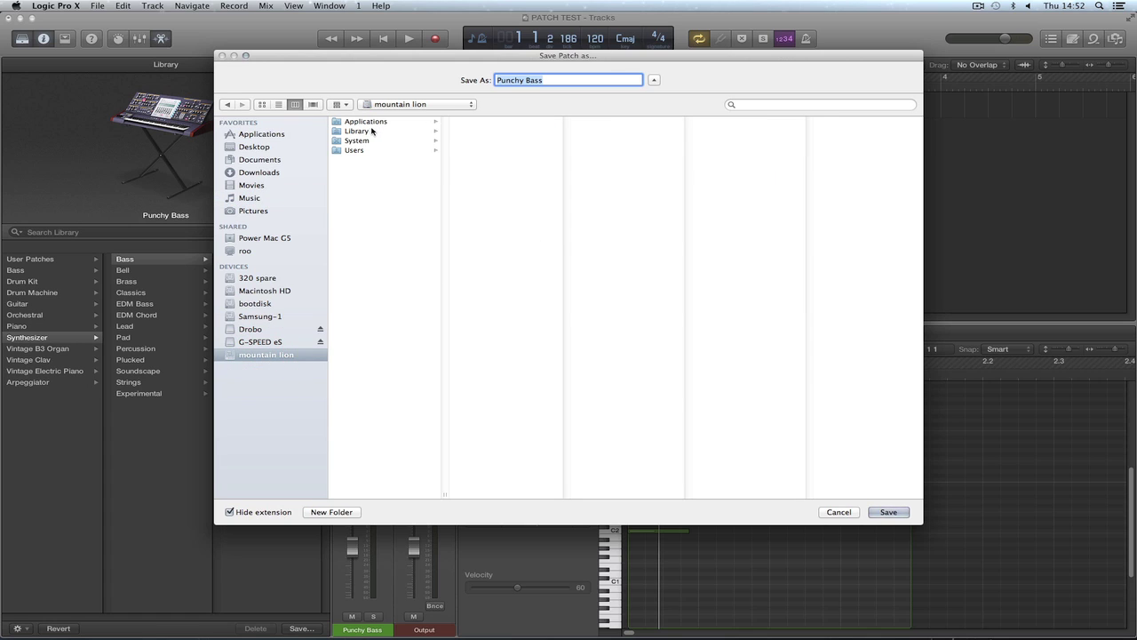
left_click(360, 131)
left_click(465, 123)
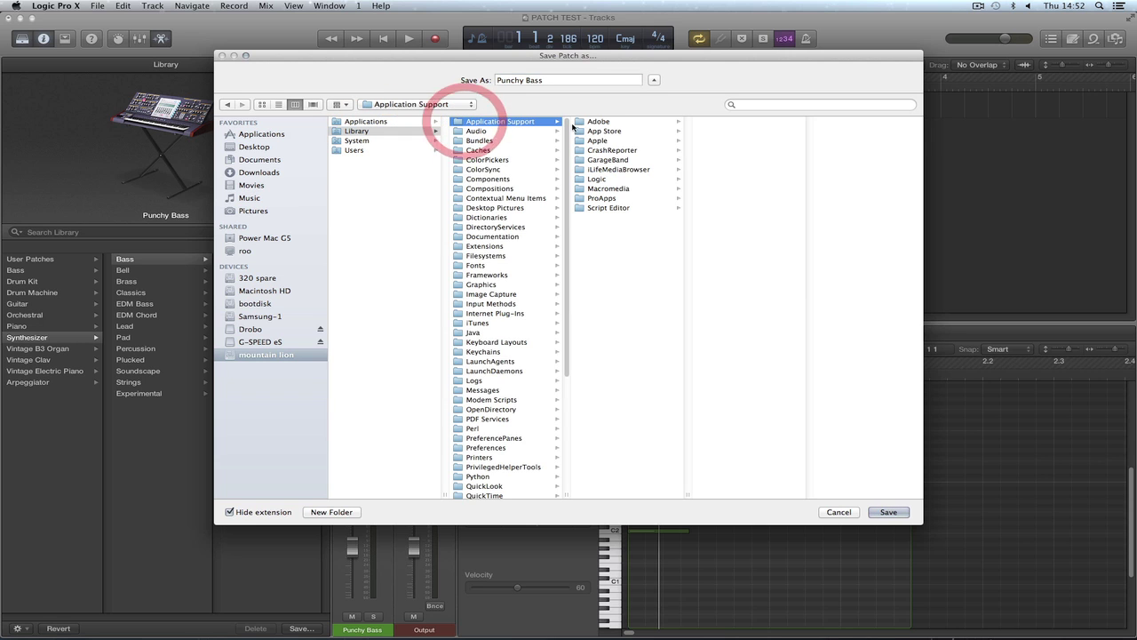
left_click(594, 179)
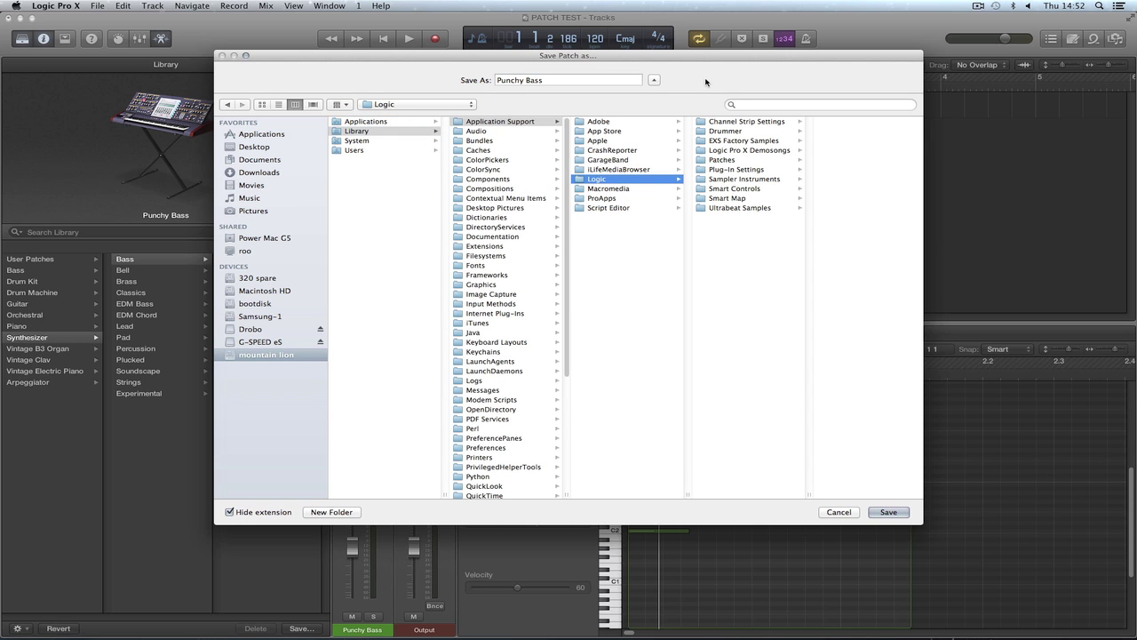
left_click_drag(678, 56, 604, 93)
Open Channel Strip Settings, look through its subfolders, and open the Instrument folder.
left_click(664, 158)
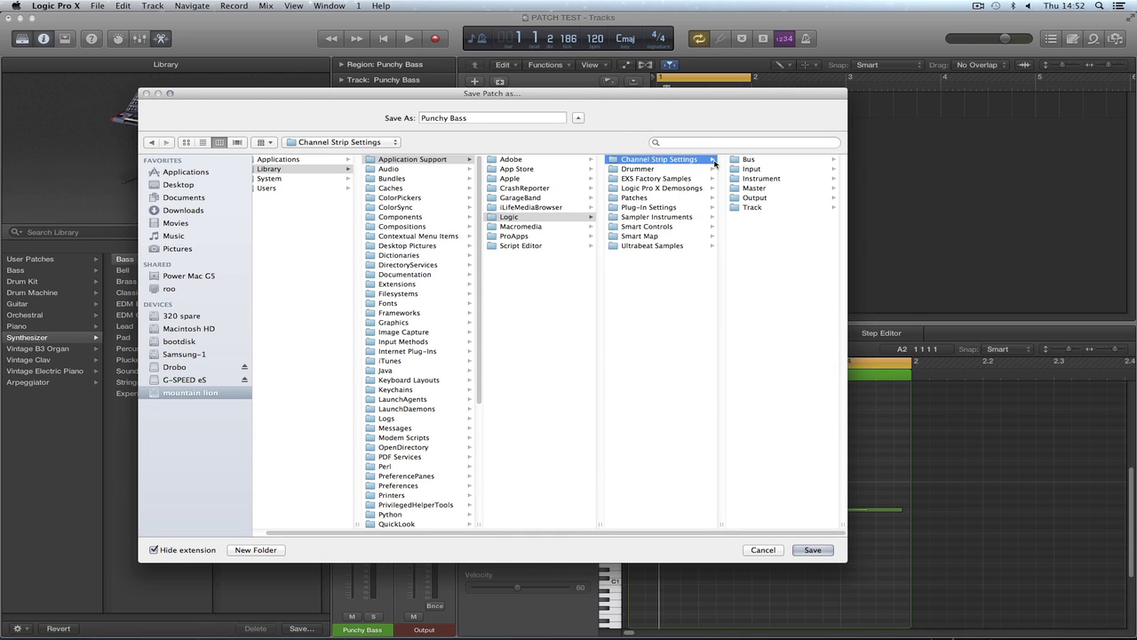
left_click(743, 161)
left_click(642, 169)
left_click(640, 178)
left_click(634, 189)
left_click(634, 197)
left_click(631, 207)
left_click(640, 178)
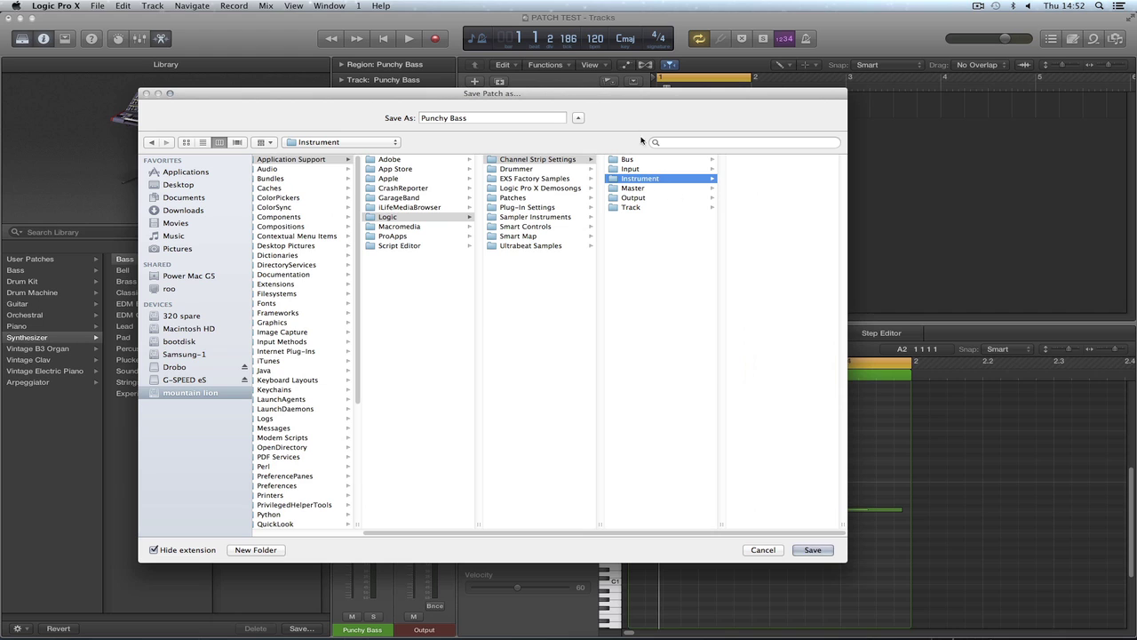
left_click_drag(605, 93, 607, 113)
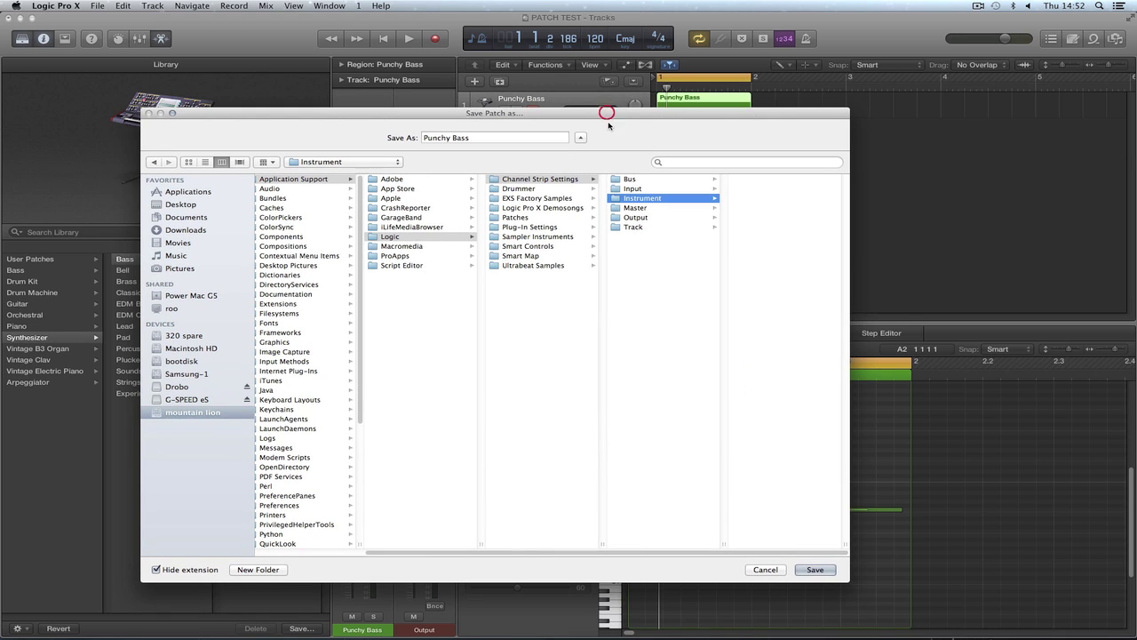
Navigate the save dialog to Patches > Instrument > Synthesizer > Bass.
left_click(496, 218)
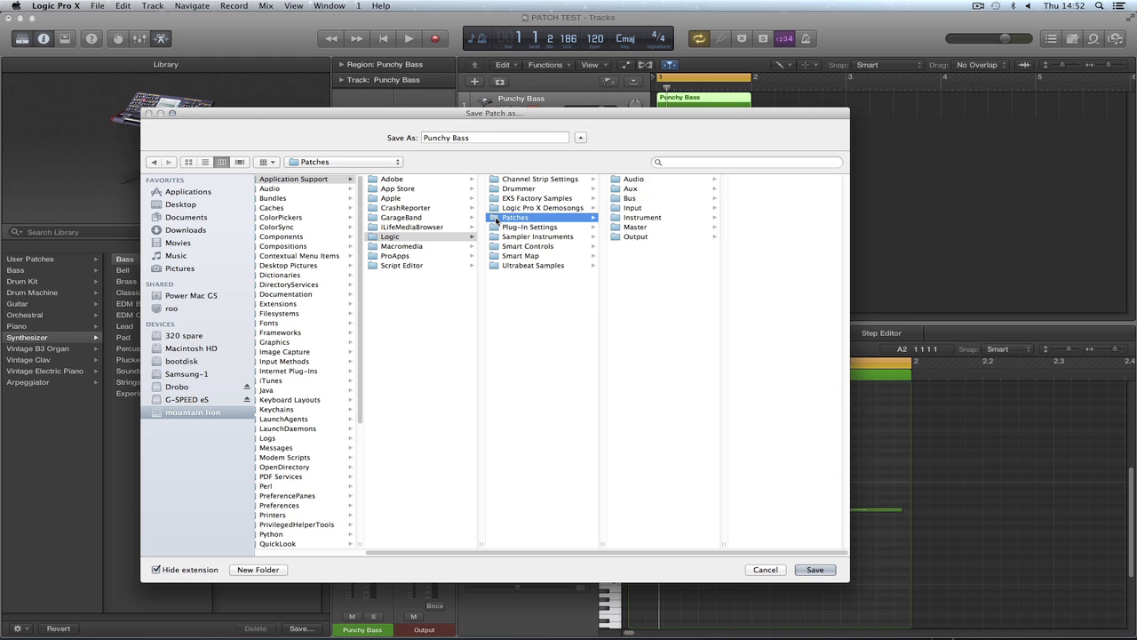
left_click_drag(376, 558, 260, 549)
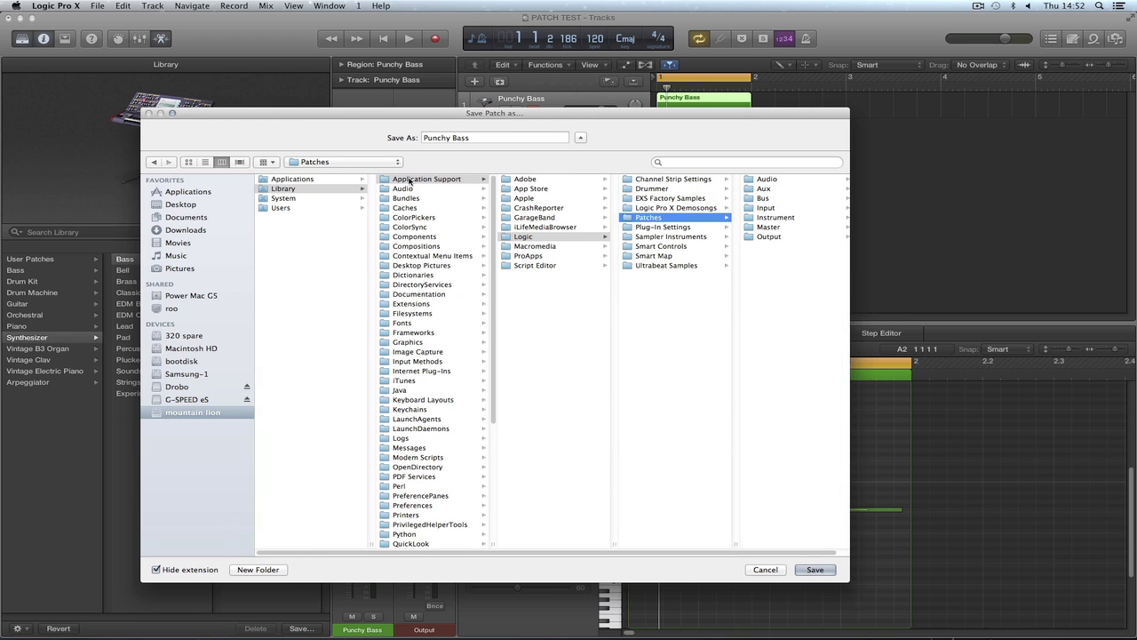
left_click(633, 217)
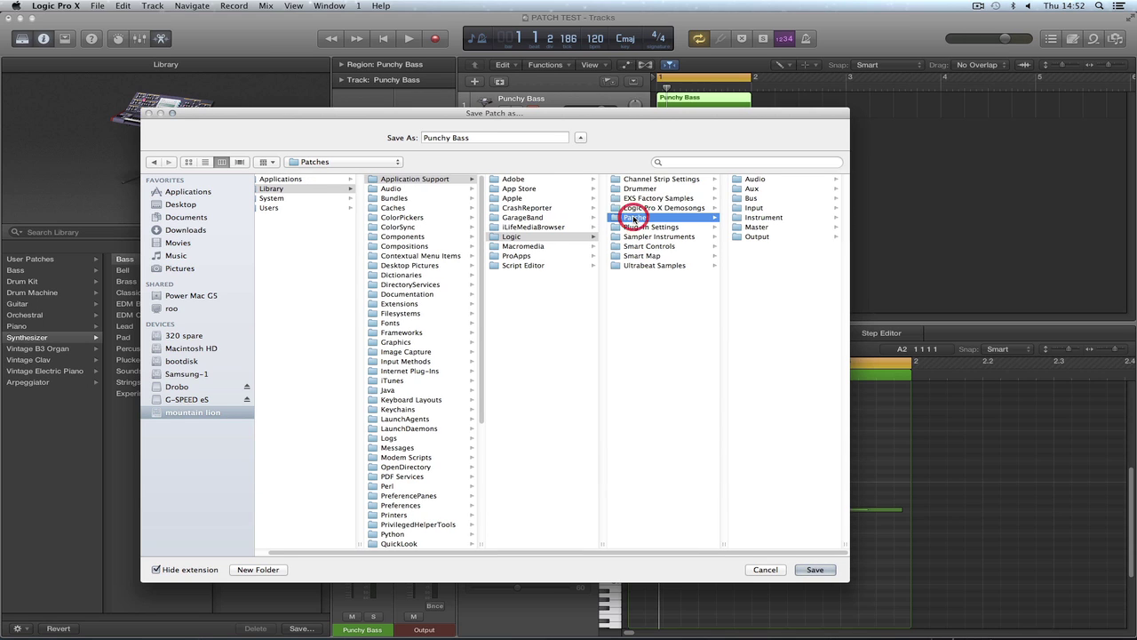
left_click(766, 217)
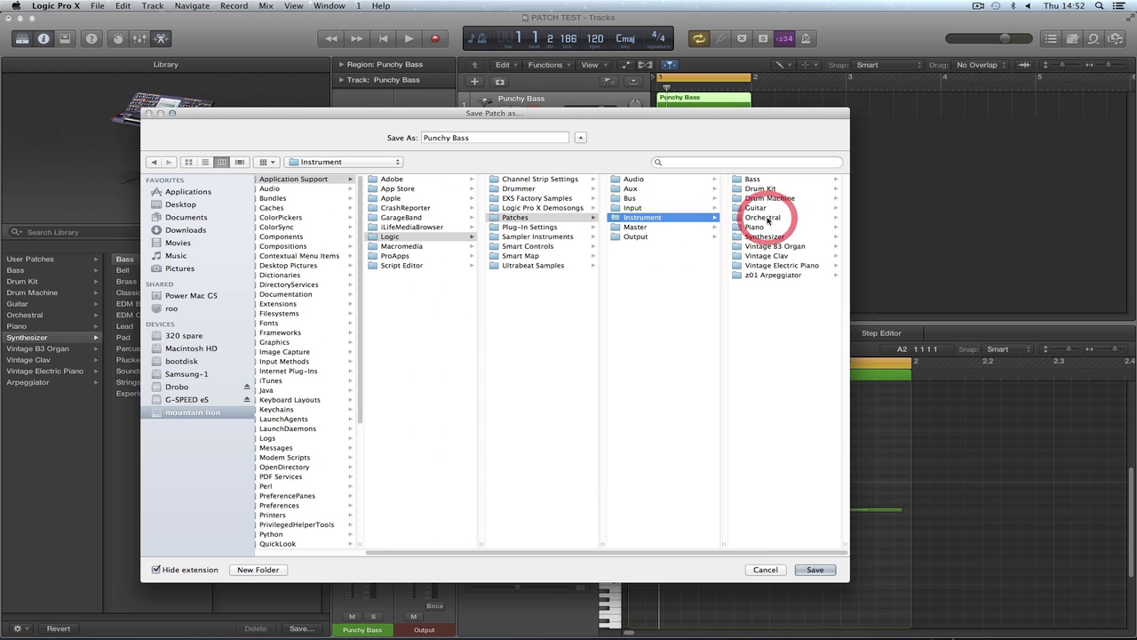
left_click(755, 236)
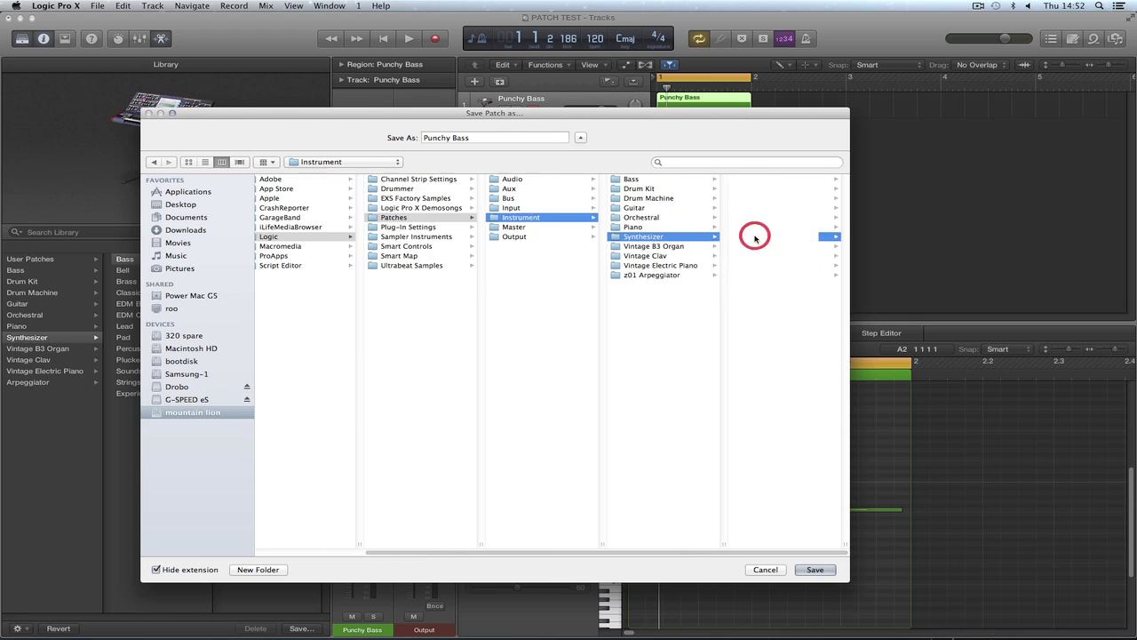
left_click(739, 180)
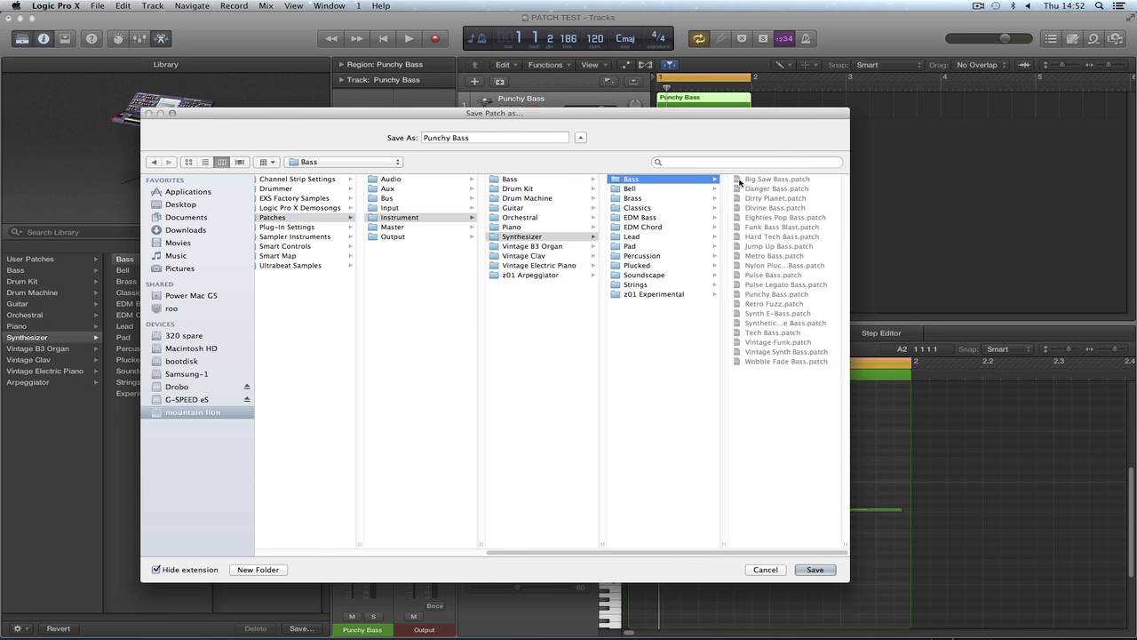
Rename the patch 'Punchy Bass dist' and save it.
left_click(485, 139)
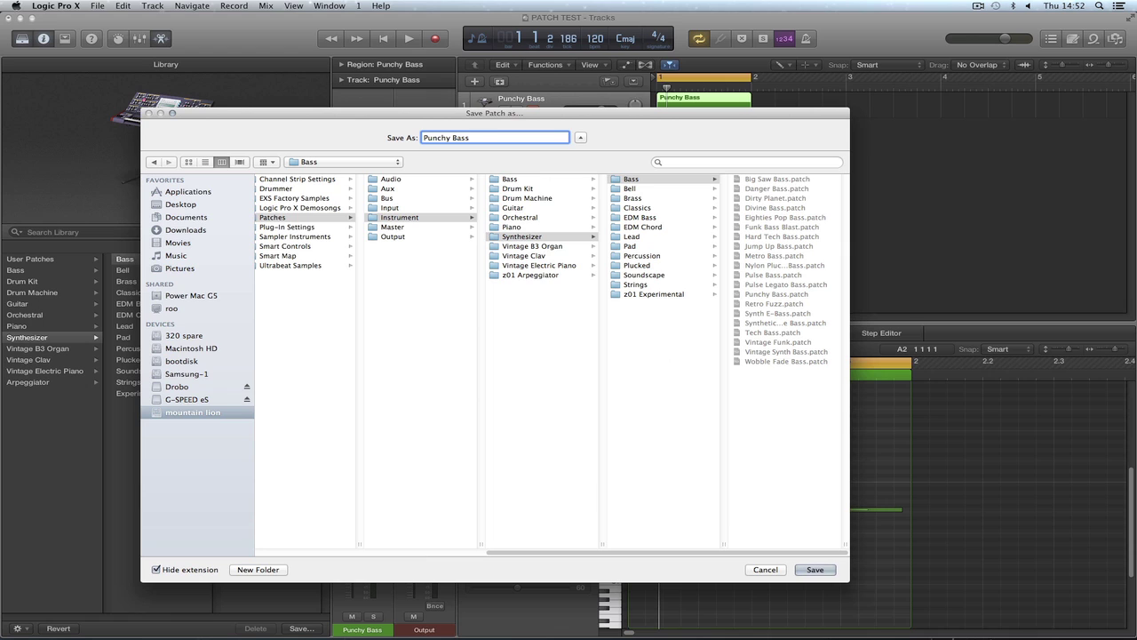
type("dist")
left_click(809, 568)
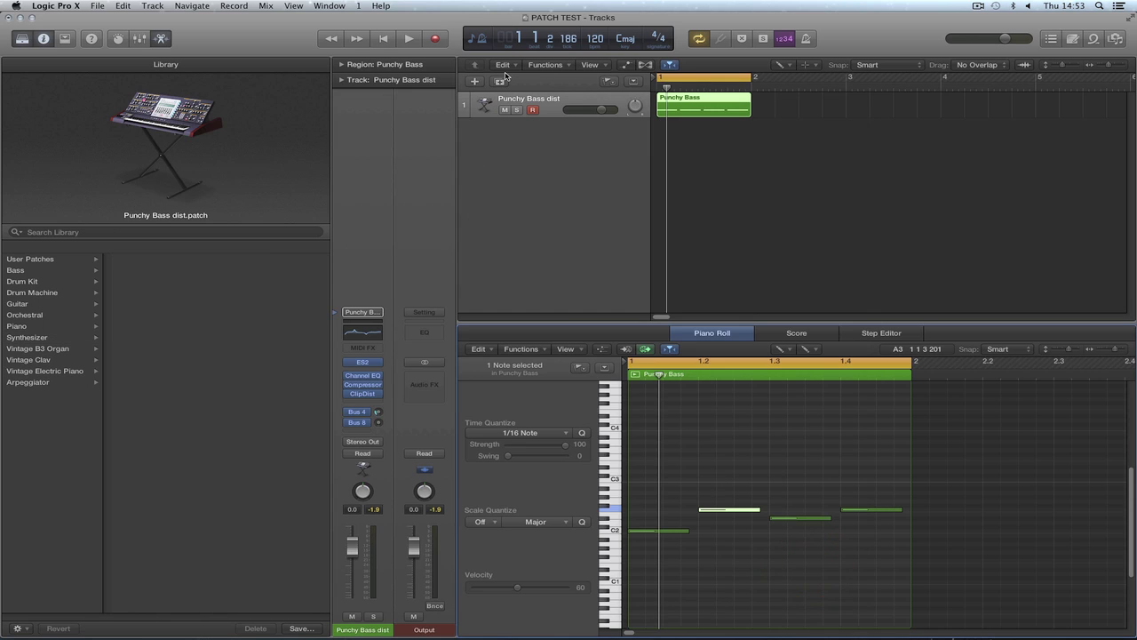
Refresh the library and switch between the Punchy Bass dist and Punchy Bass patches.
right_click(218, 290)
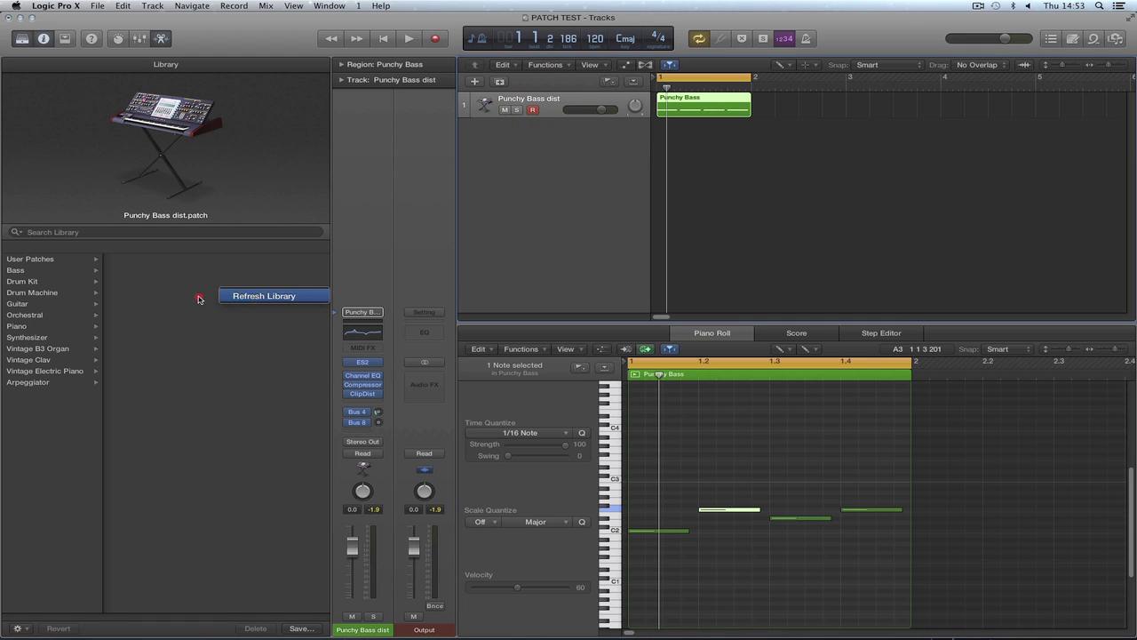
left_click(252, 300)
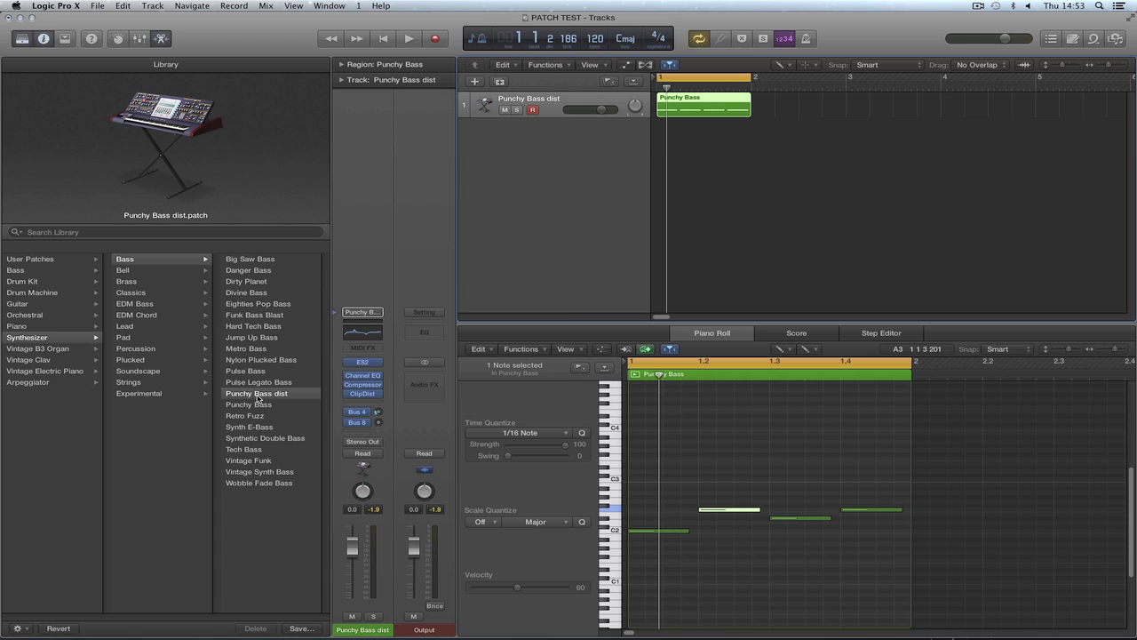
left_click(260, 395)
left_click(256, 406)
left_click(260, 394)
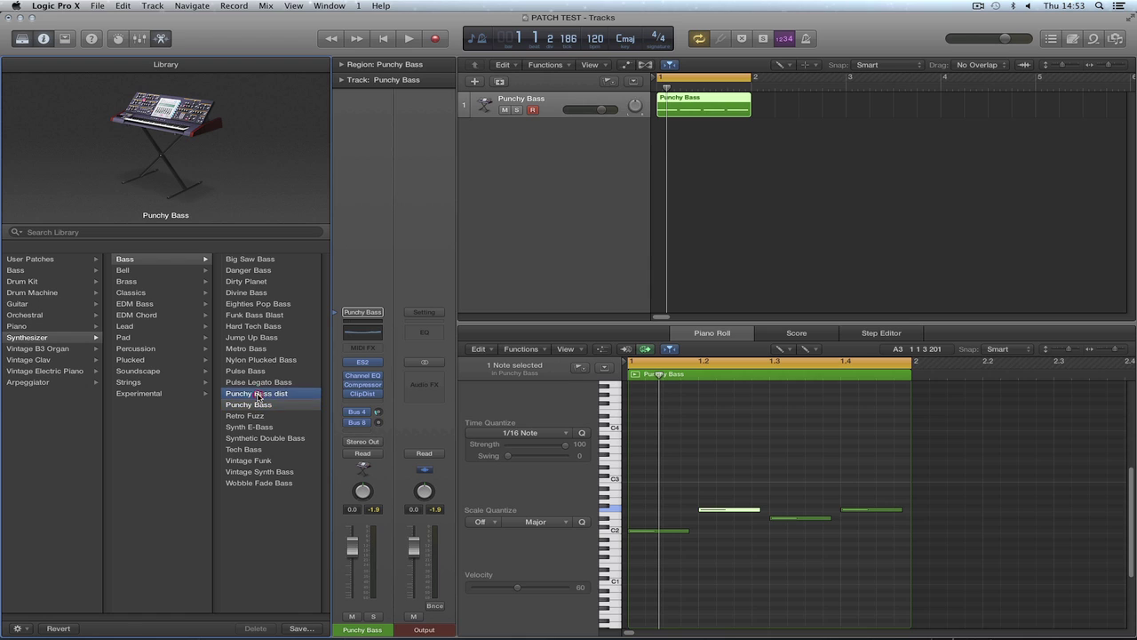
left_click(258, 405)
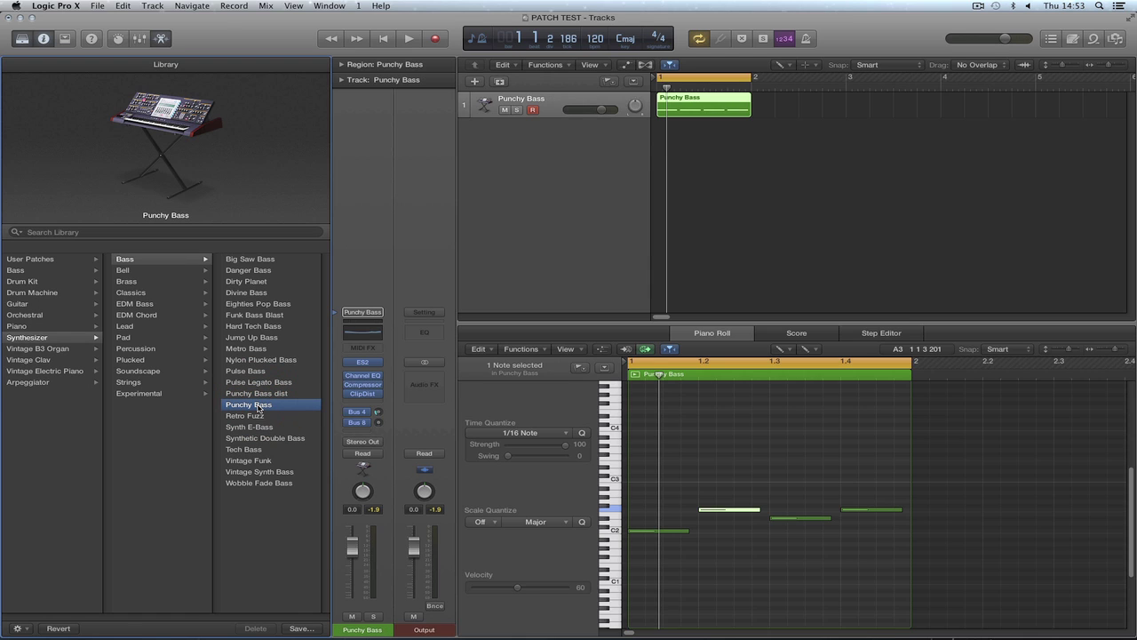
Play the line while comparing Punchy Bass dist with Punchy Bass, ending on the dist patch.
key("space")
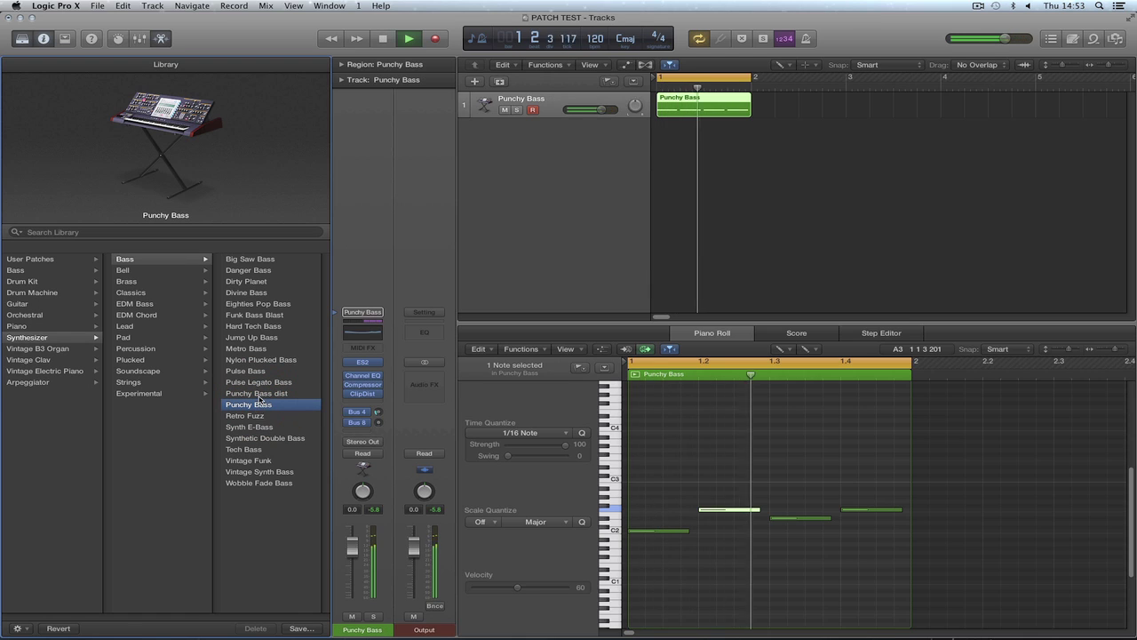
key("space")
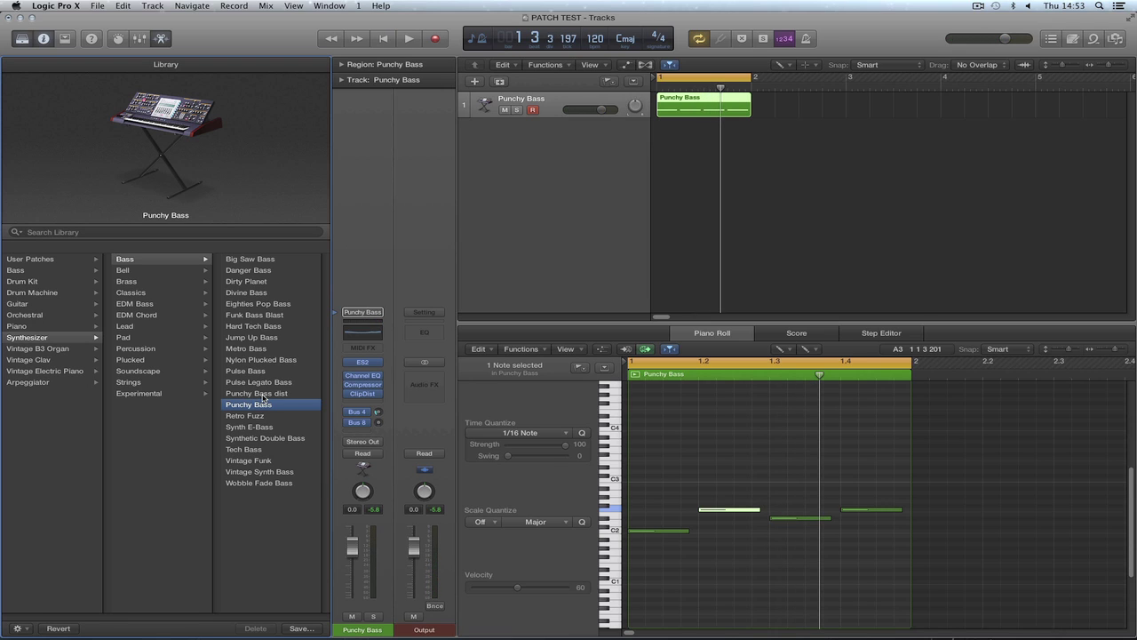
key("space")
left_click(263, 393)
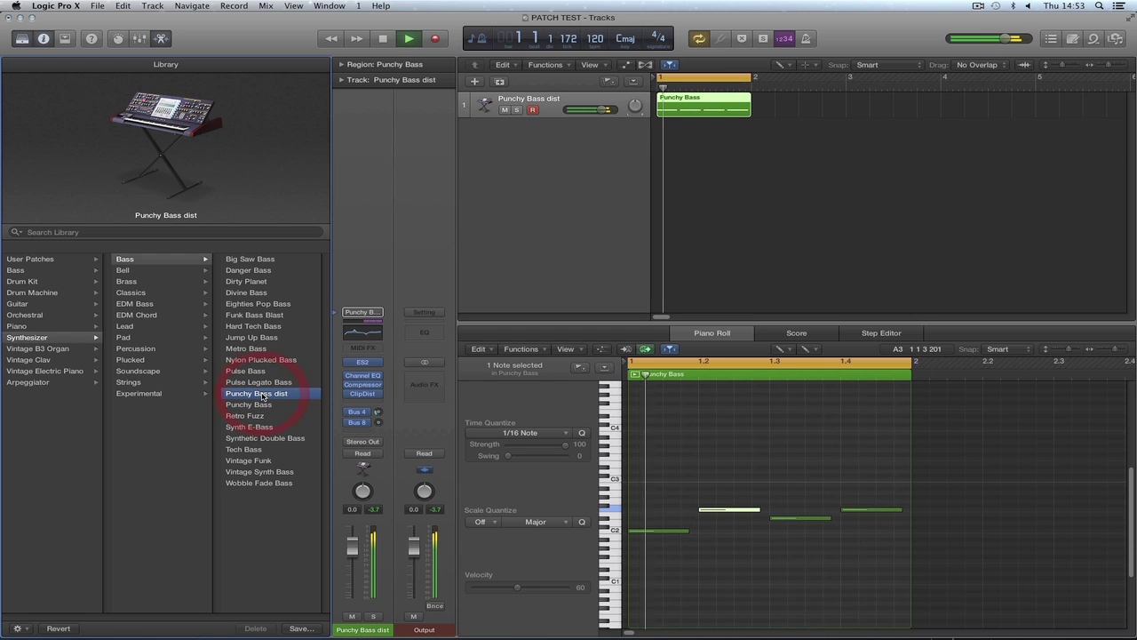
left_click(262, 407)
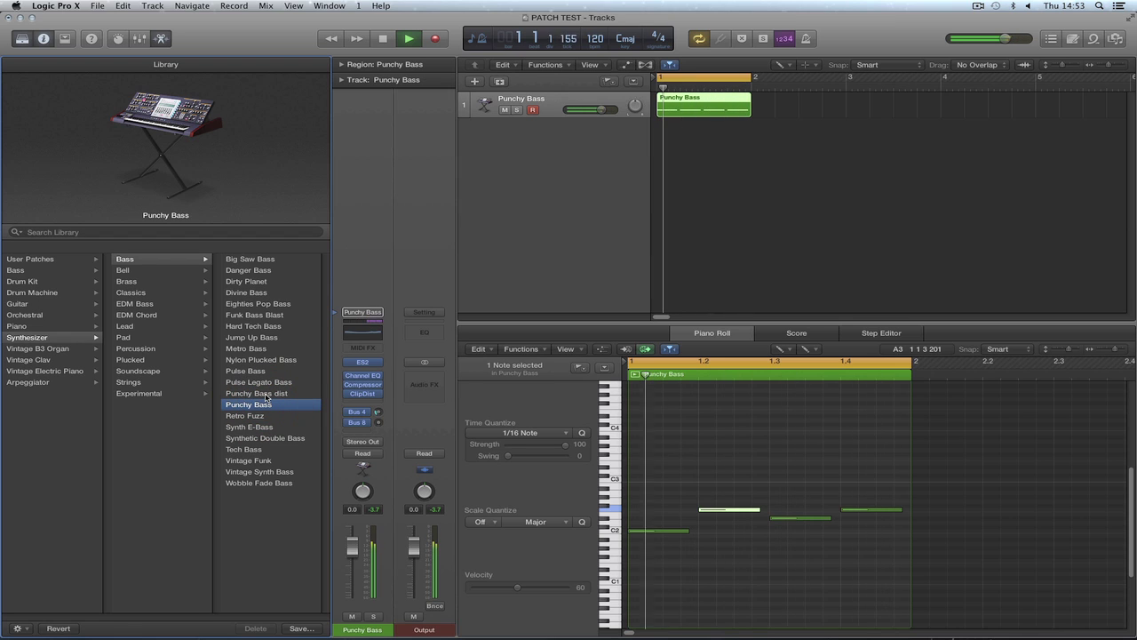
left_click(265, 394)
key("space")
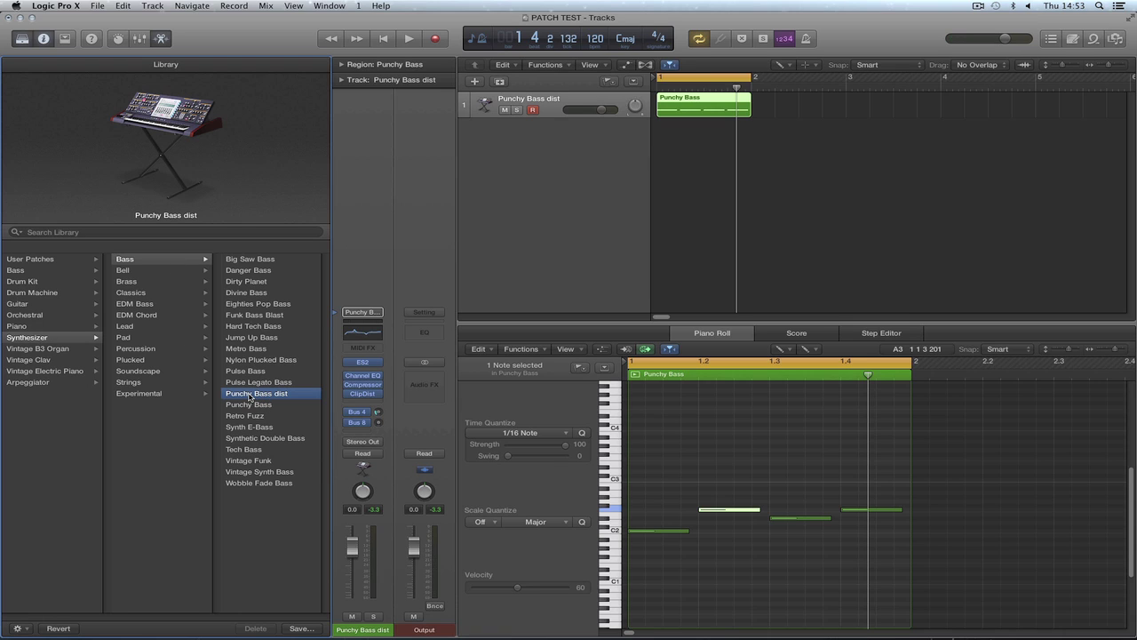
left_click(540, 201)
Switch to Finder, open mountain lion in a new window and expand Library > Application Support > Logic > Patches.
key("super+Tab")
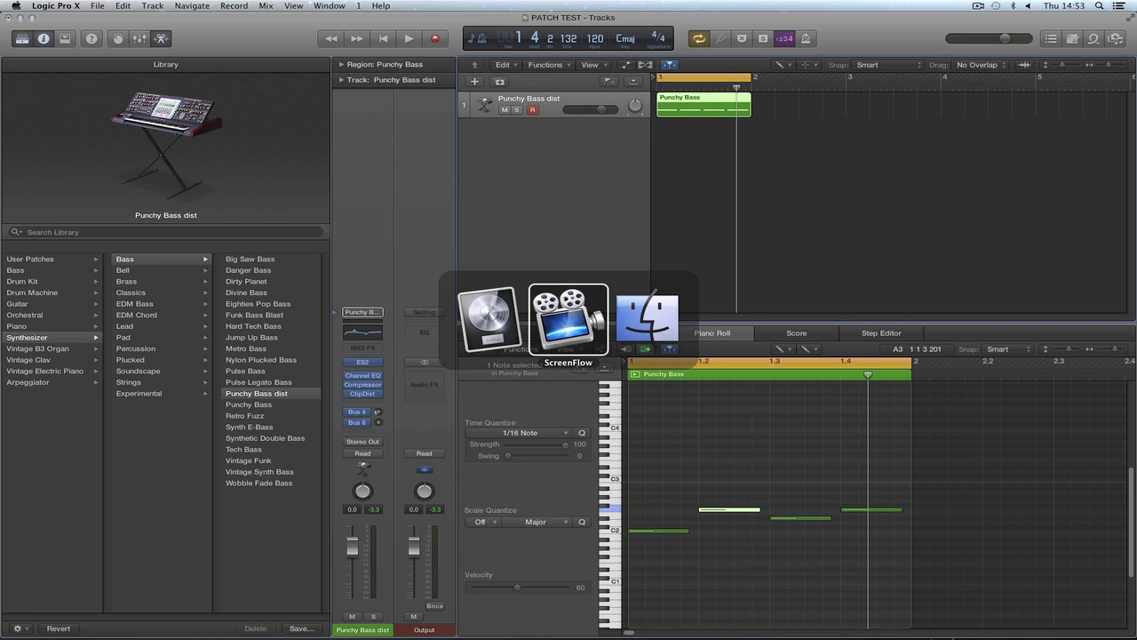
key("super+Tab")
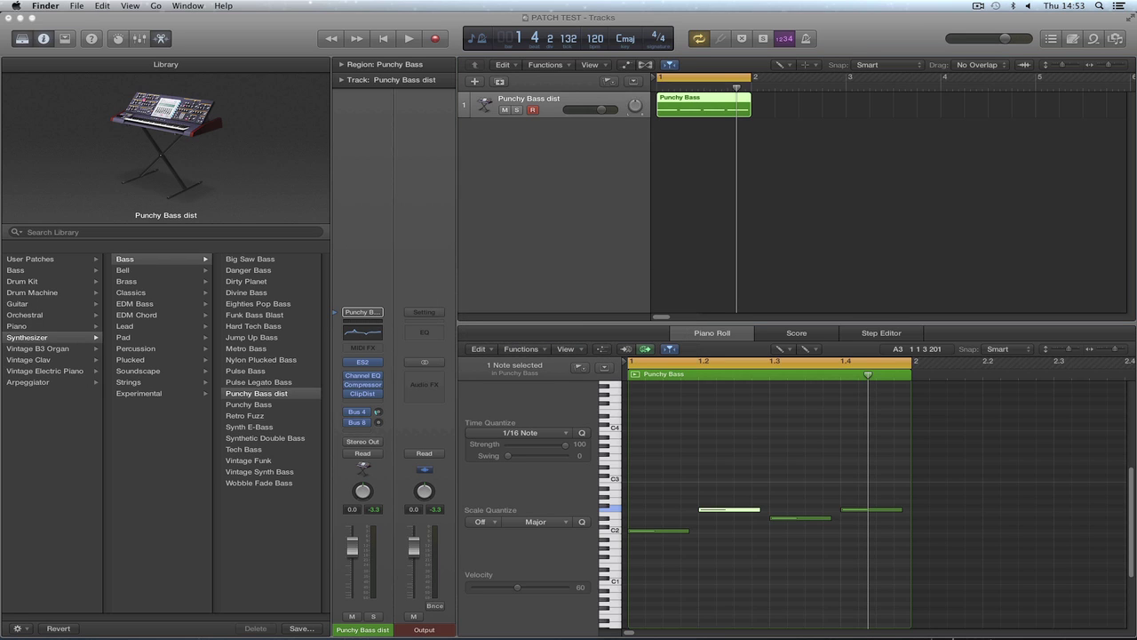
key("super+n")
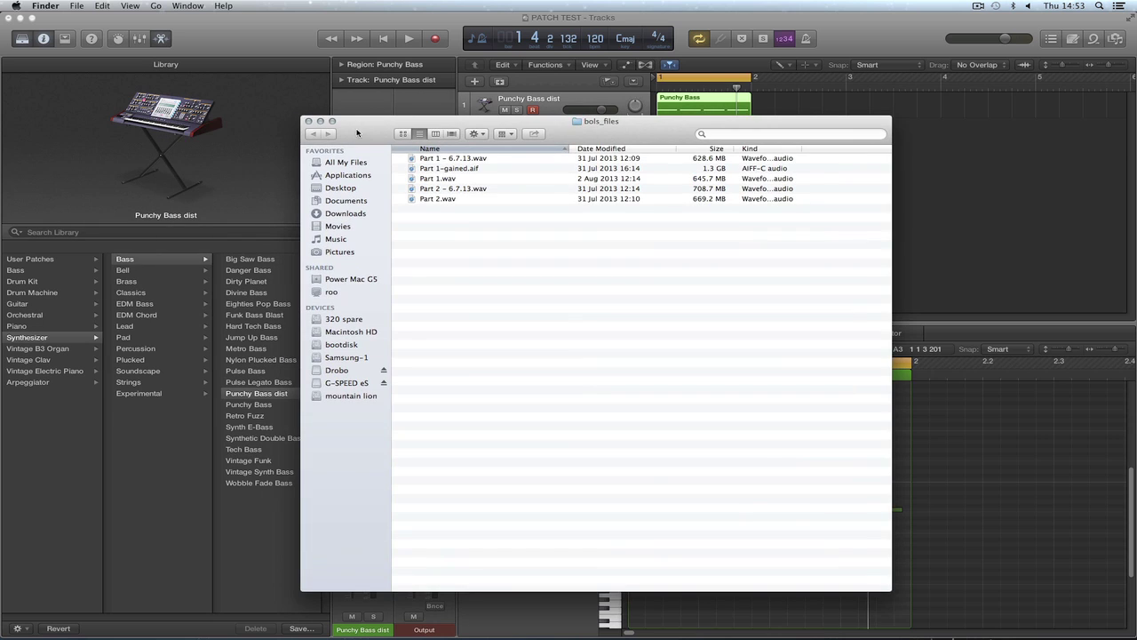
left_click(354, 395)
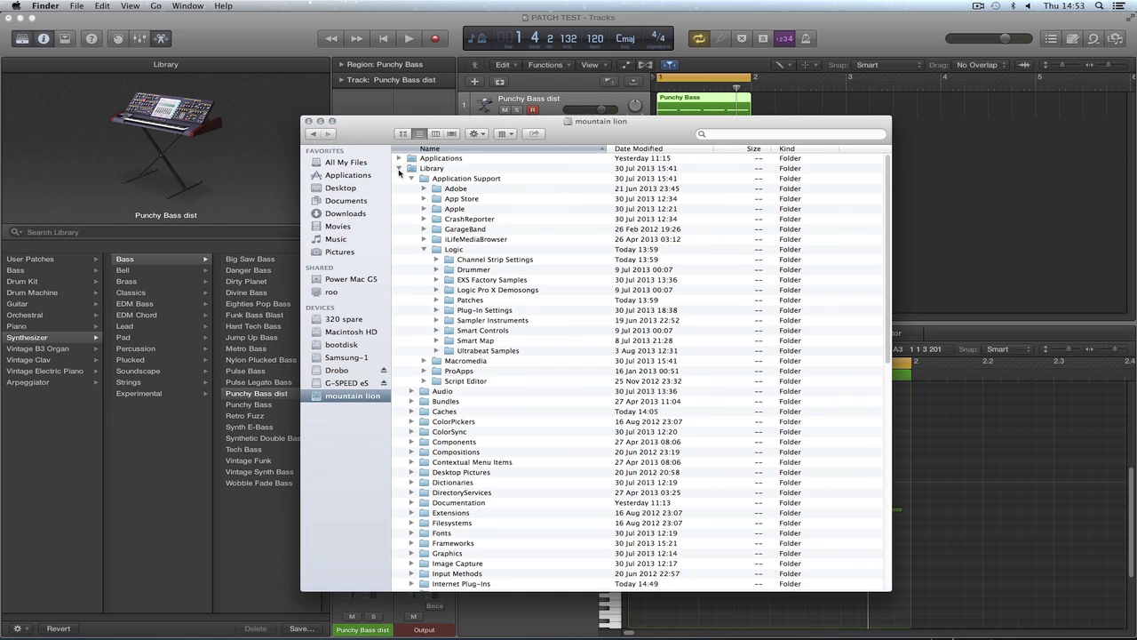
left_click(399, 168)
left_click(401, 169)
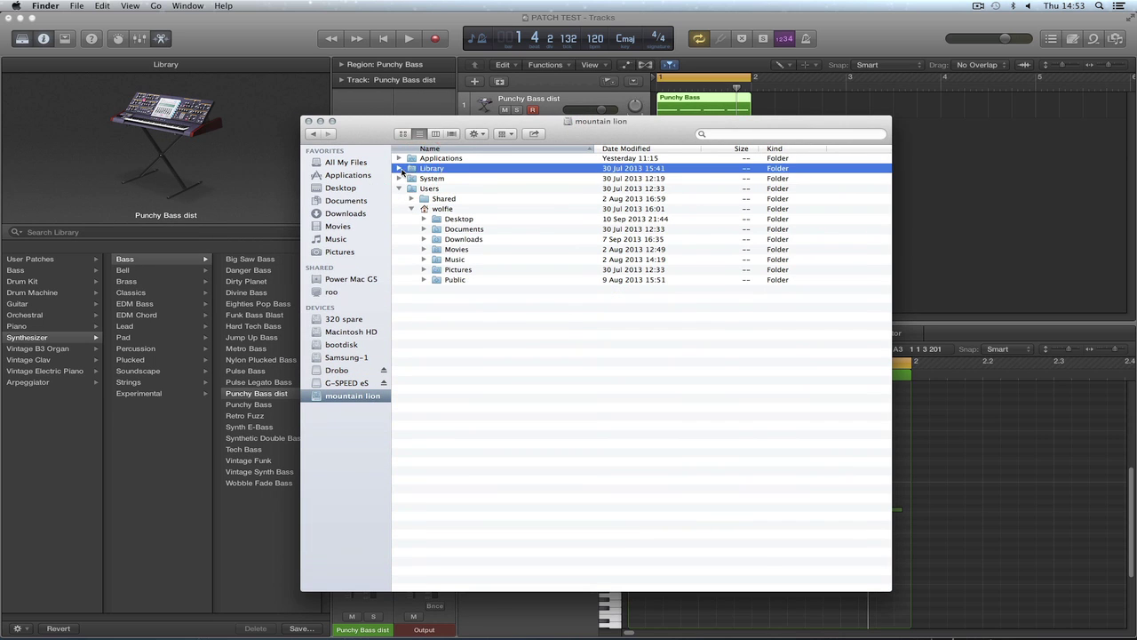
left_click(400, 169)
left_click(412, 178)
left_click(424, 181)
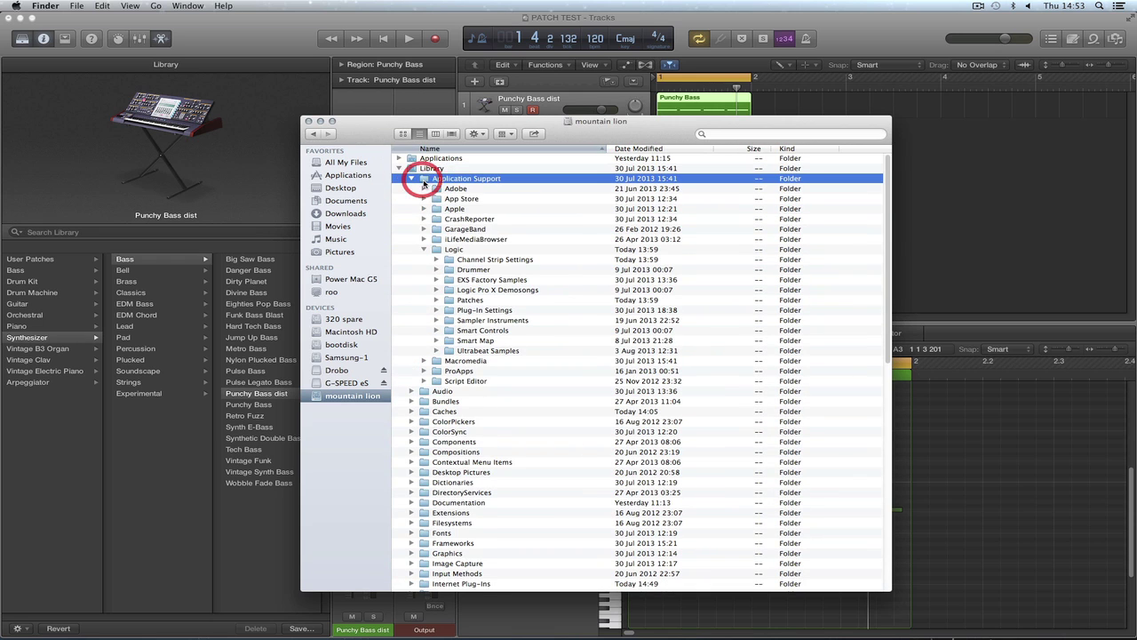
left_click(437, 249)
left_click(438, 301)
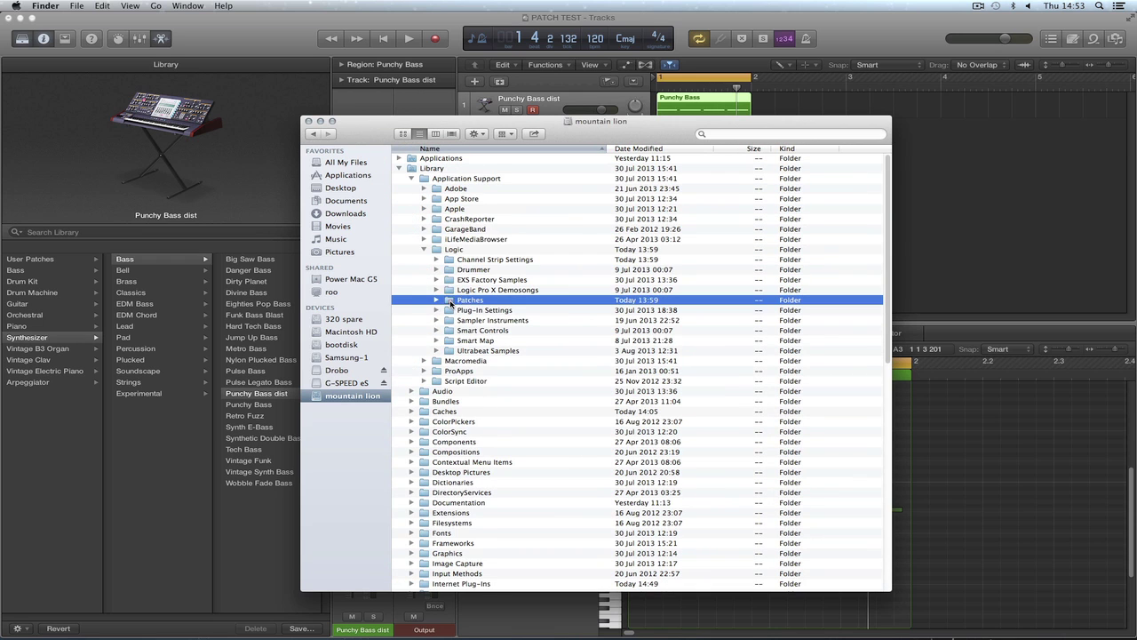
left_click(436, 300)
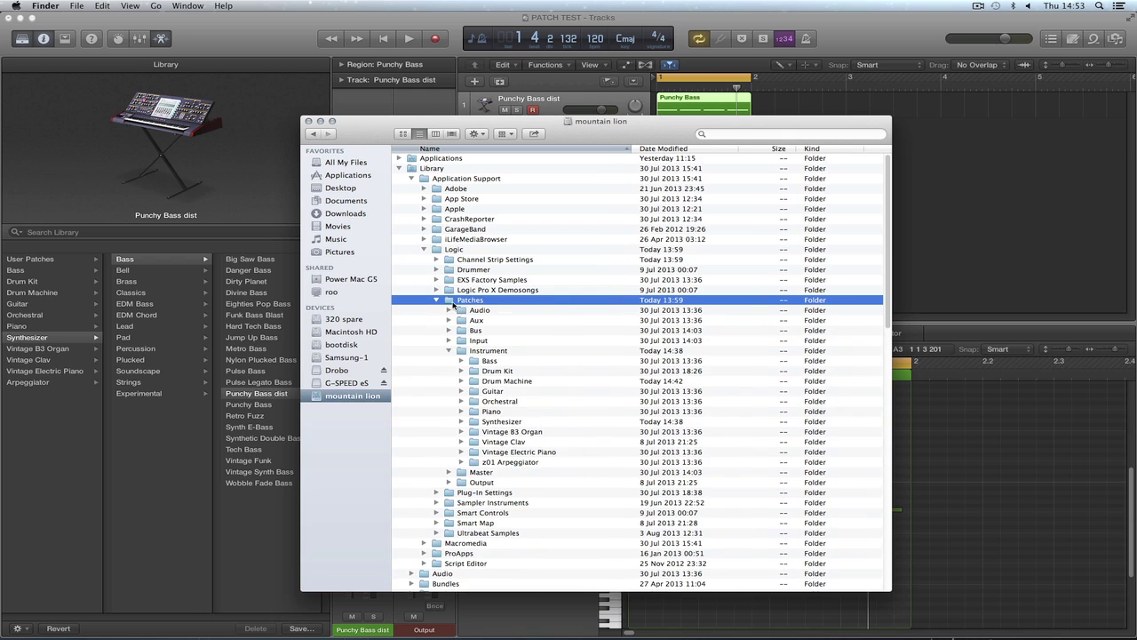
Step through the Patches subfolders Audio, Aux, Bus, Input, Master and Output.
left_click(448, 351)
left_click(462, 311)
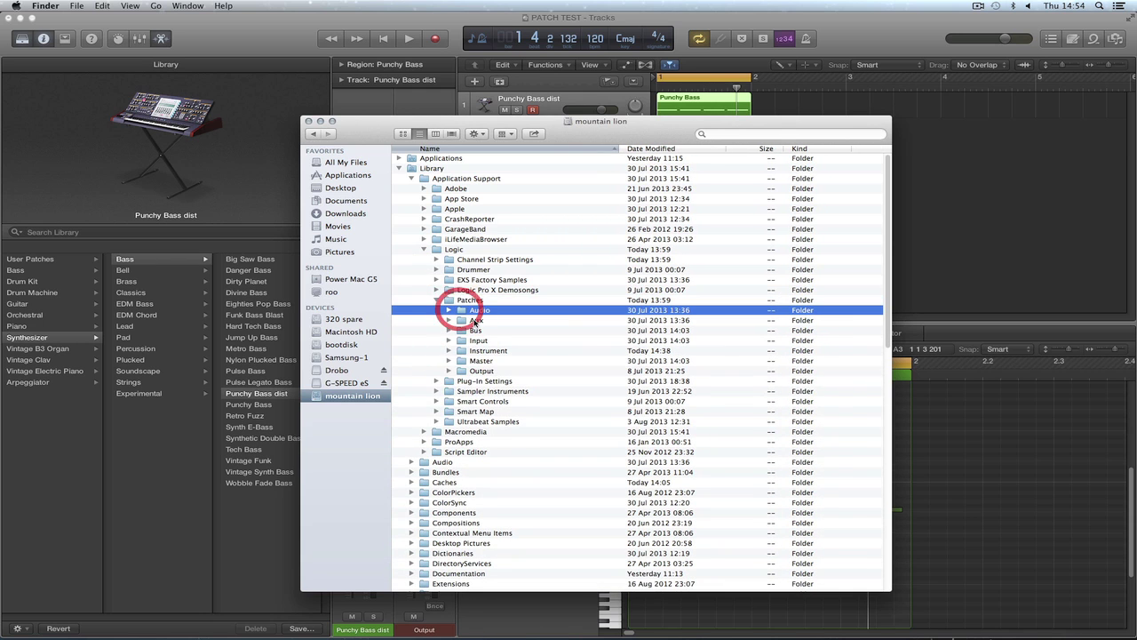
left_click(468, 303)
left_click(468, 313)
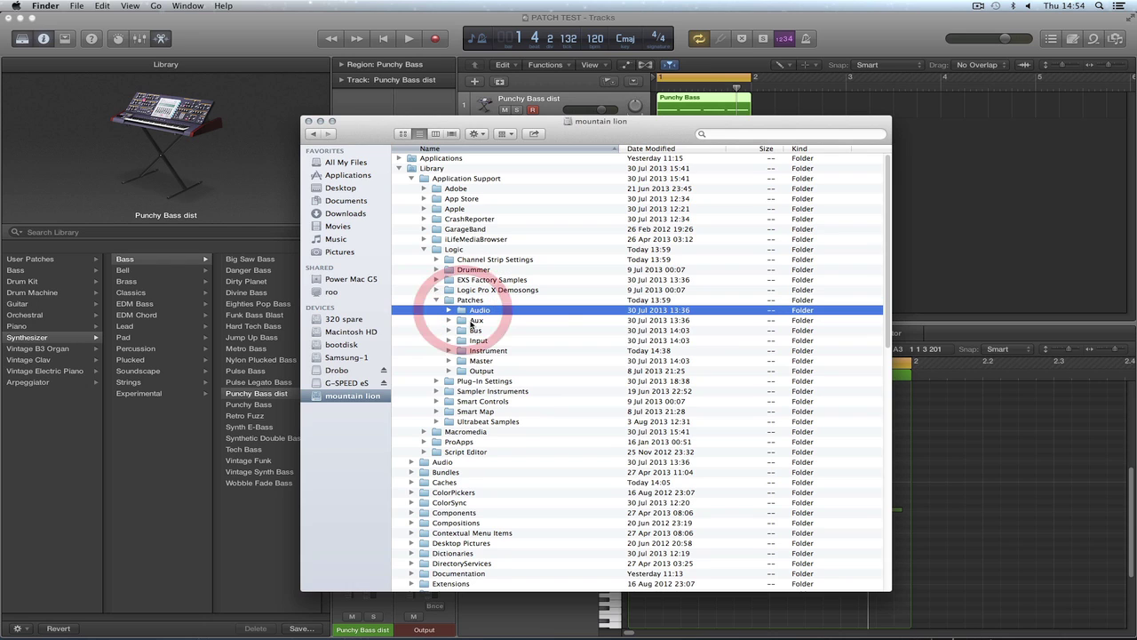
left_click(471, 320)
left_click(469, 330)
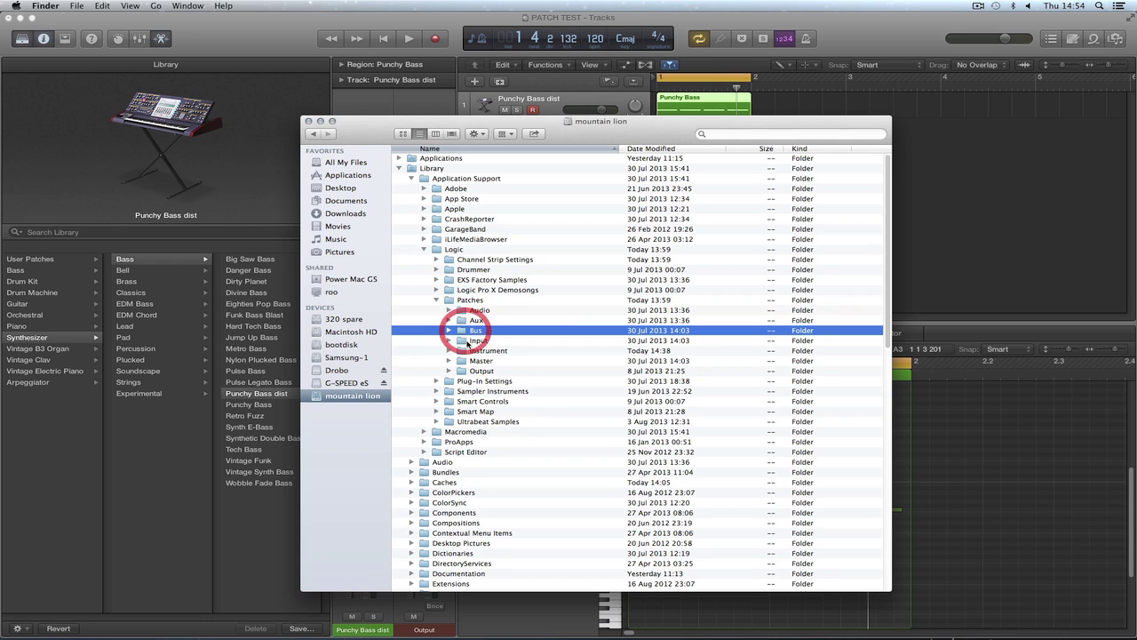
left_click(468, 341)
left_click(468, 361)
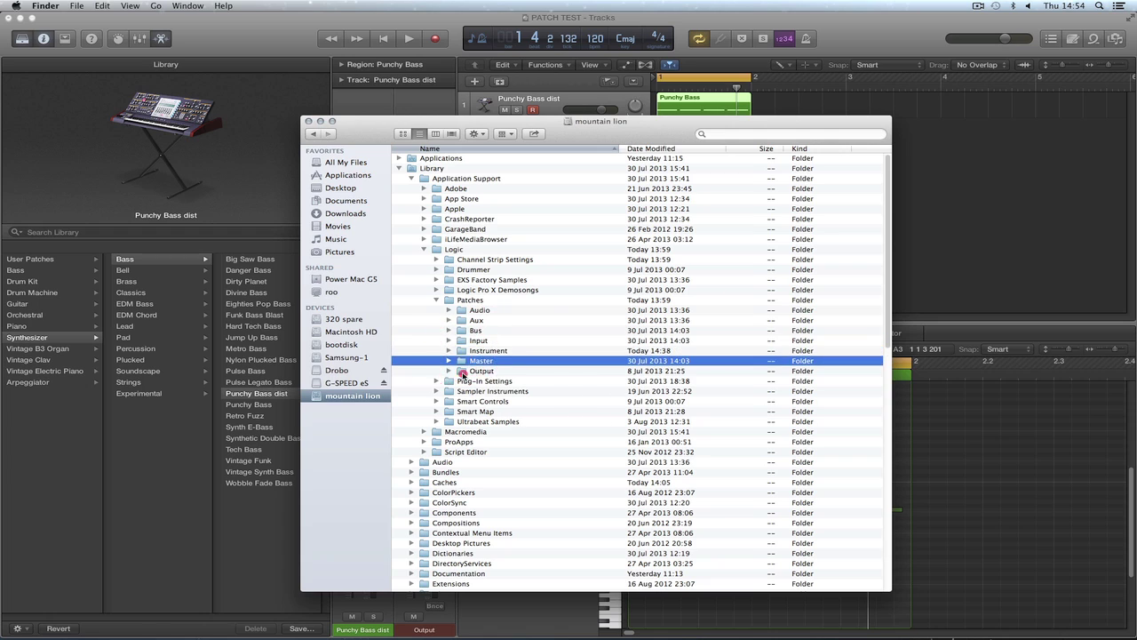
left_click(462, 372)
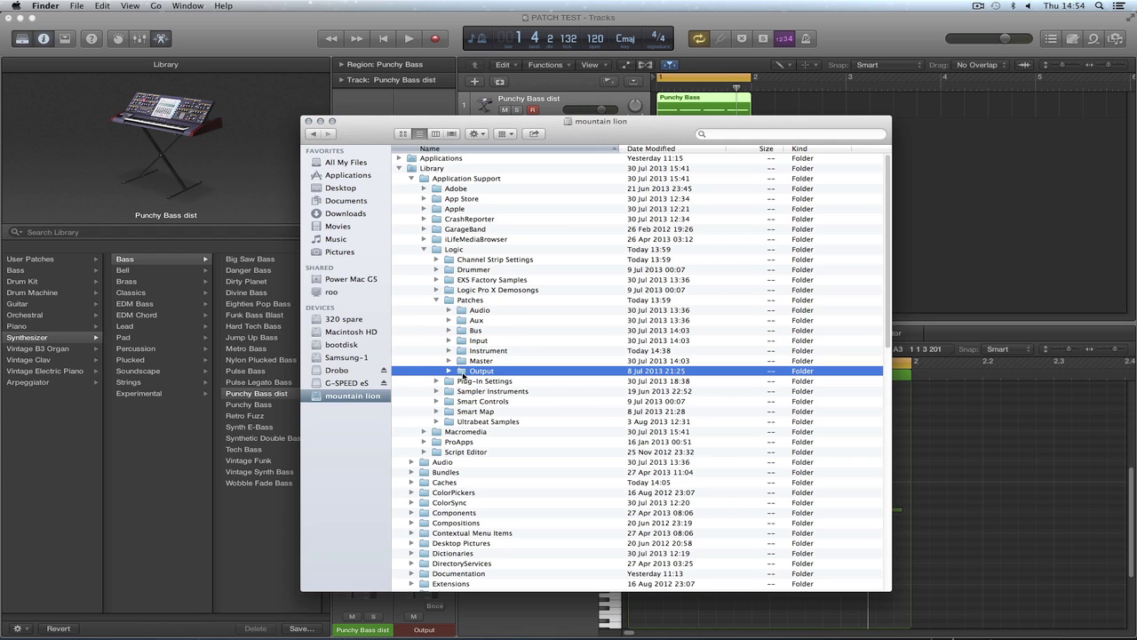
left_click(453, 302)
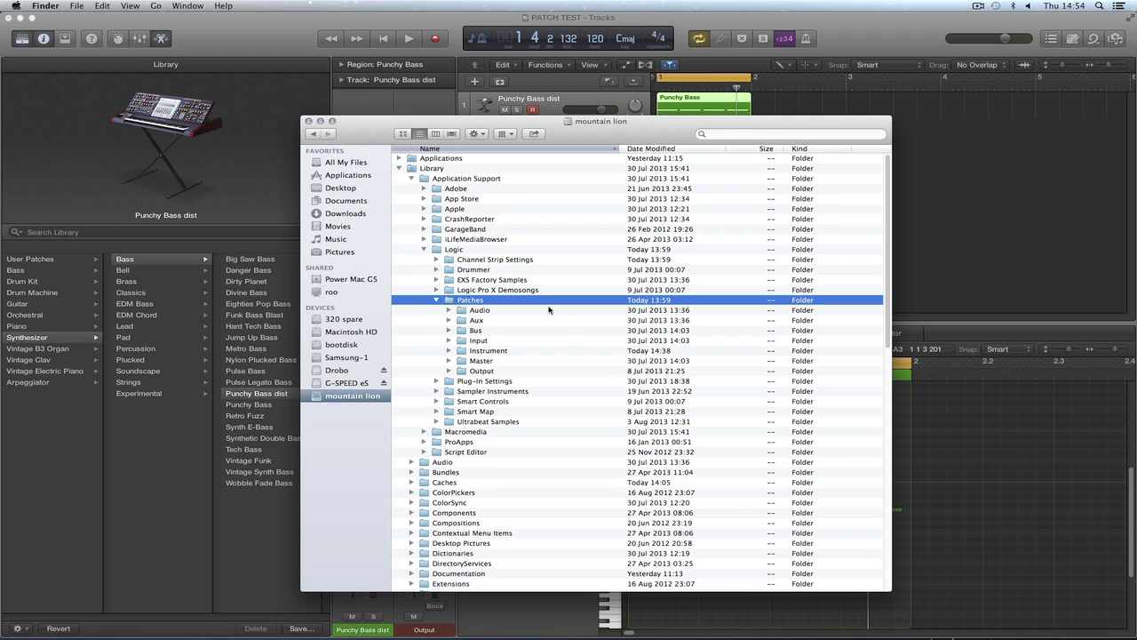
Move the Finder window aside and inspect the Patches folder's context menu.
left_click_drag(372, 138, 572, 175)
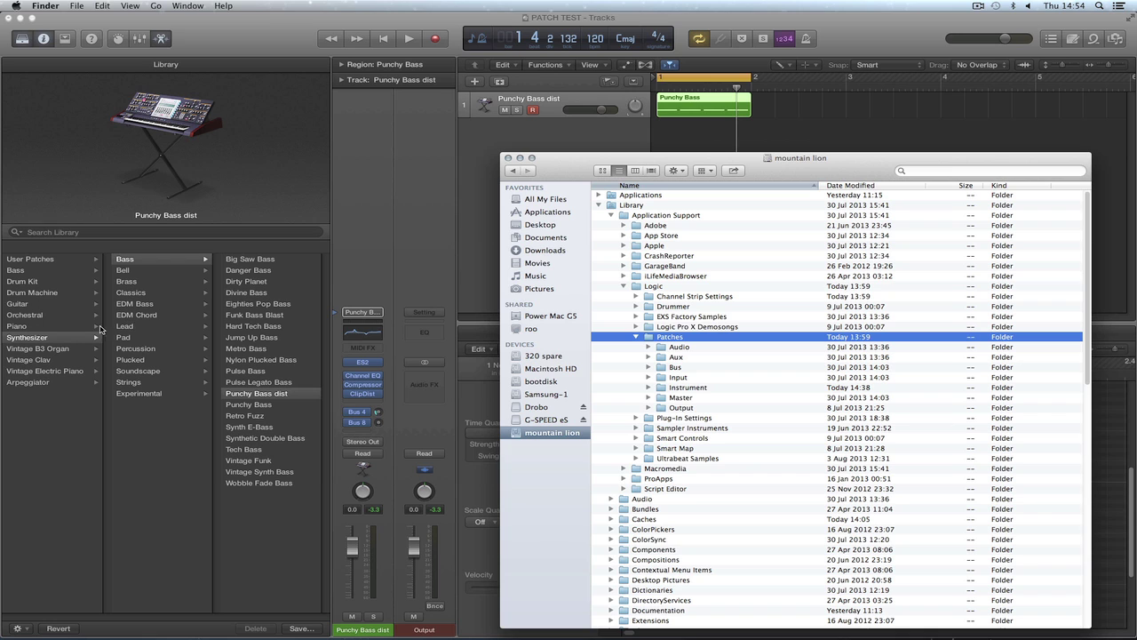
left_click_drag(570, 171, 523, 147)
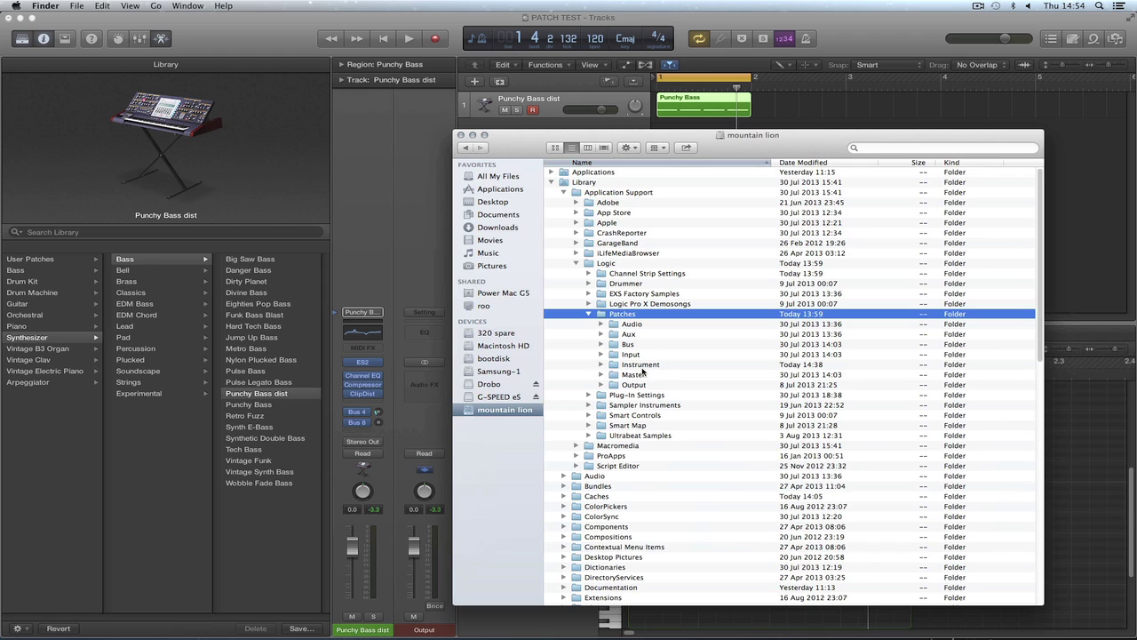
right_click(602, 316)
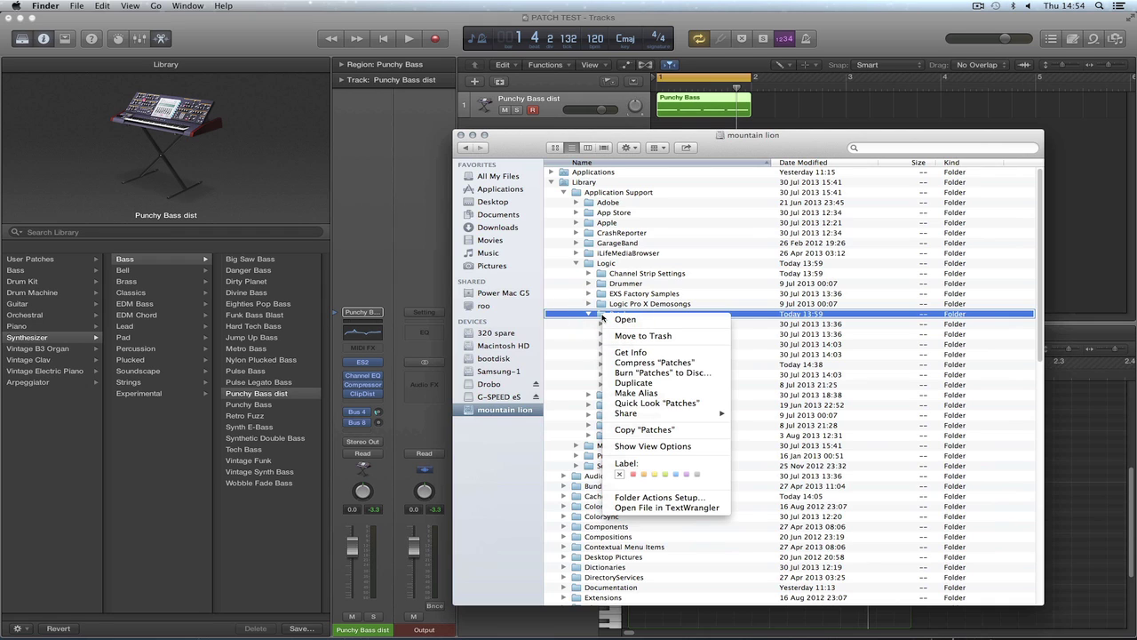
left_click(602, 317)
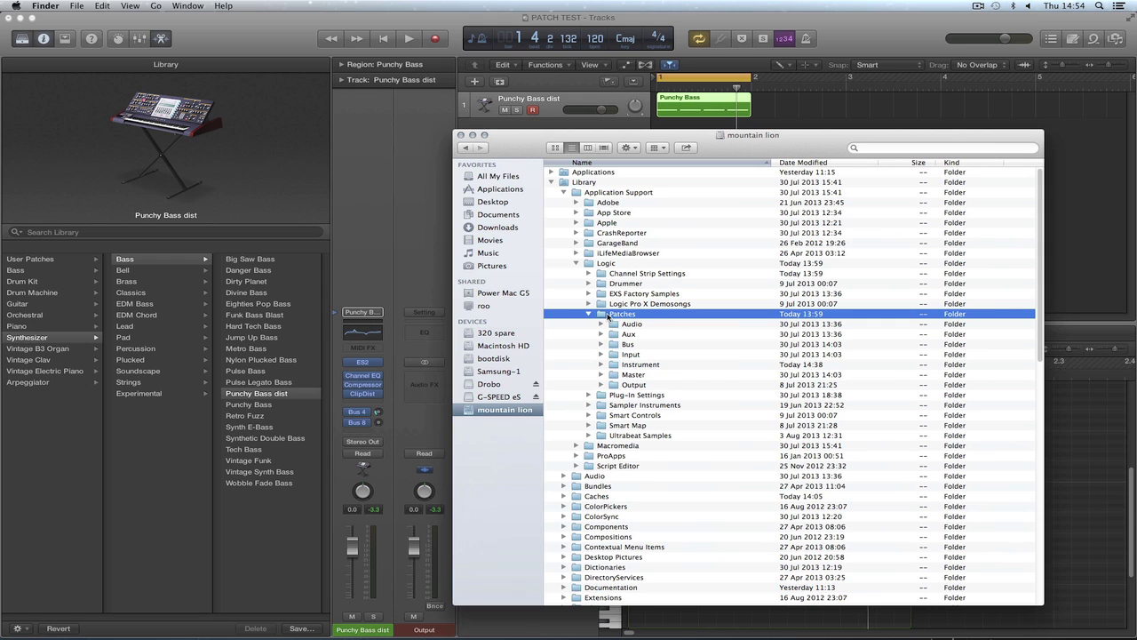
left_click(599, 317)
left_click(601, 318)
Collapse the Patches folder and close the mountain lion Finder window.
left_click(588, 314)
left_click(588, 314)
left_click(588, 314)
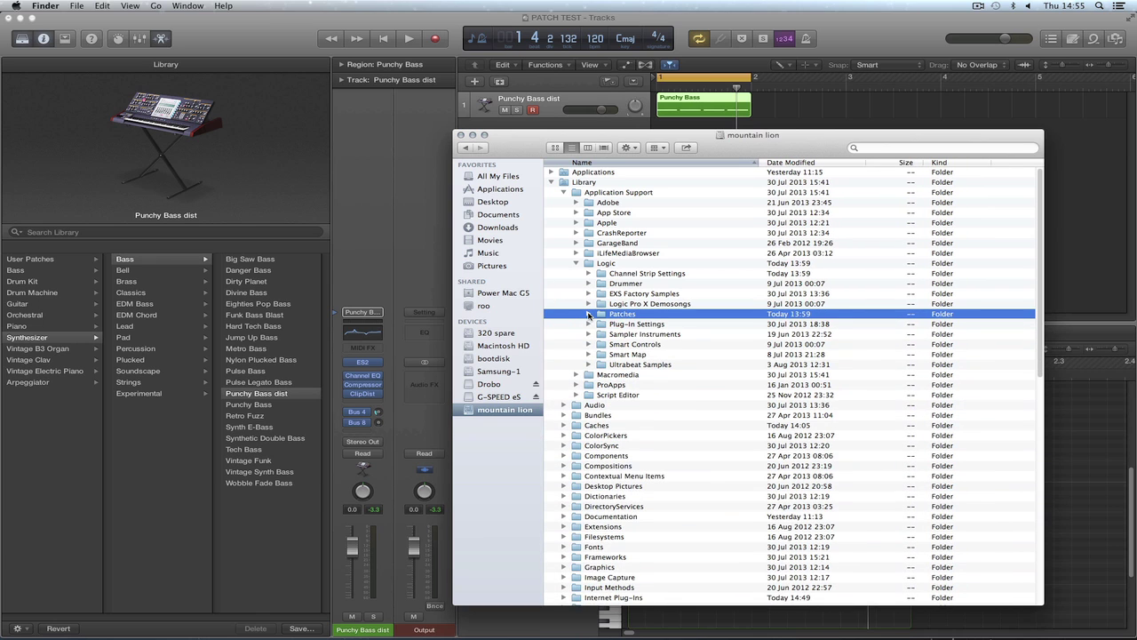
left_click(518, 149)
Close the mountain lion Finder window and load the dark flange user patch onto the track.
left_click(461, 136)
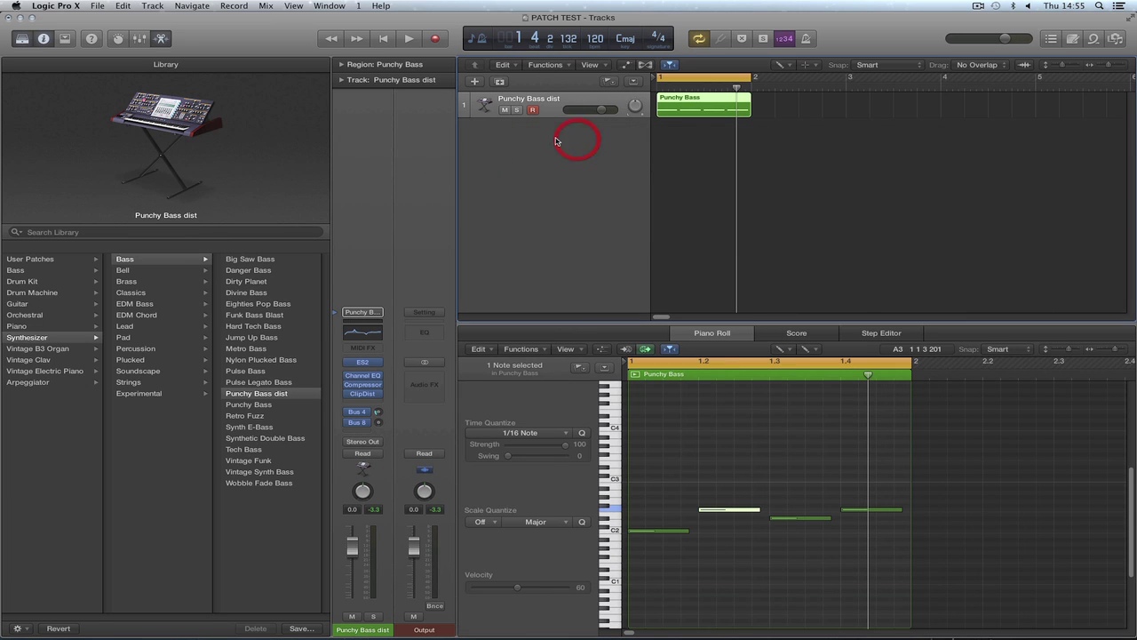
left_click(26, 258)
left_click_drag(218, 333, 217, 379)
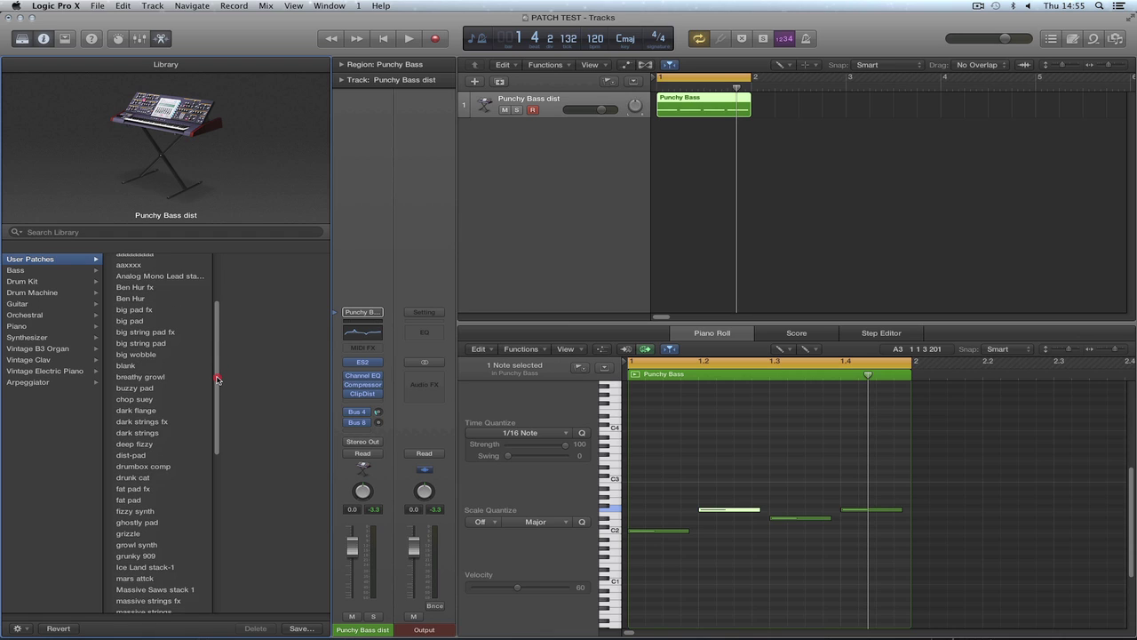
mouse_move(218, 381)
left_mouse_down()
mouse_move(218, 391)
mouse_move(216, 377)
left_mouse_up()
left_click(147, 367)
Briefly play and stop to audition dark flange, then bring up the Save Patch sheet.
key("space")
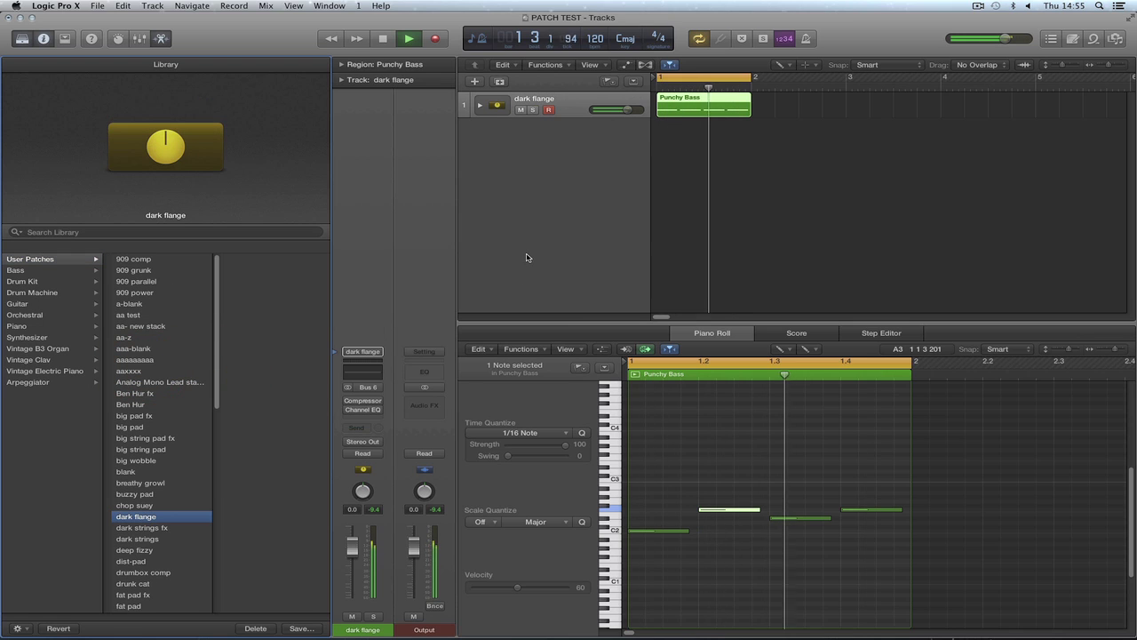
key("space")
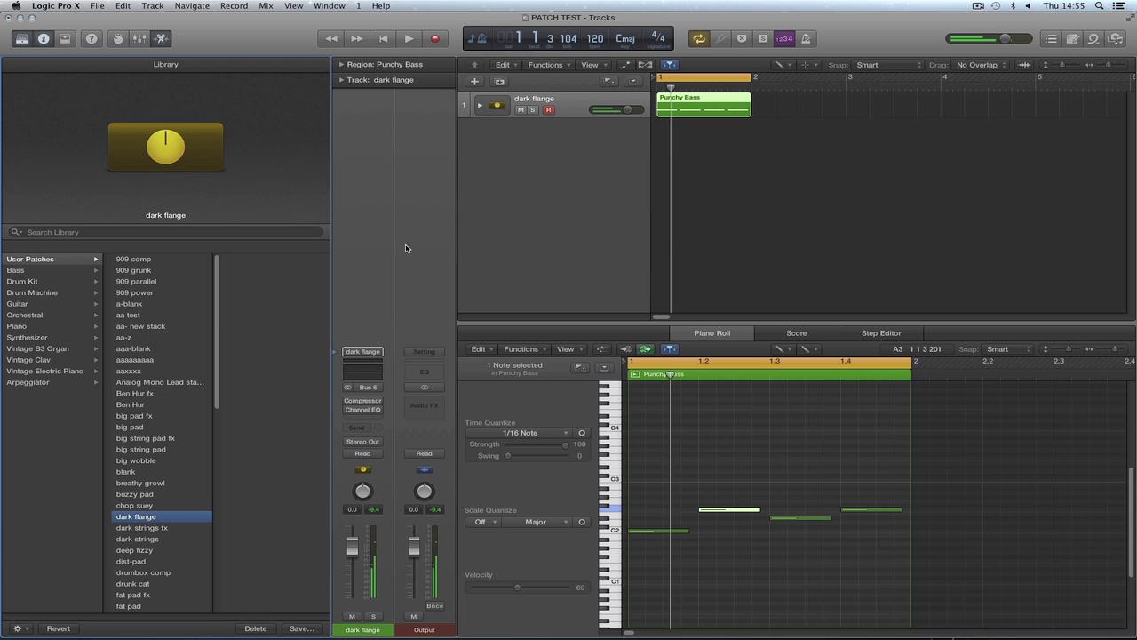
left_click(301, 628)
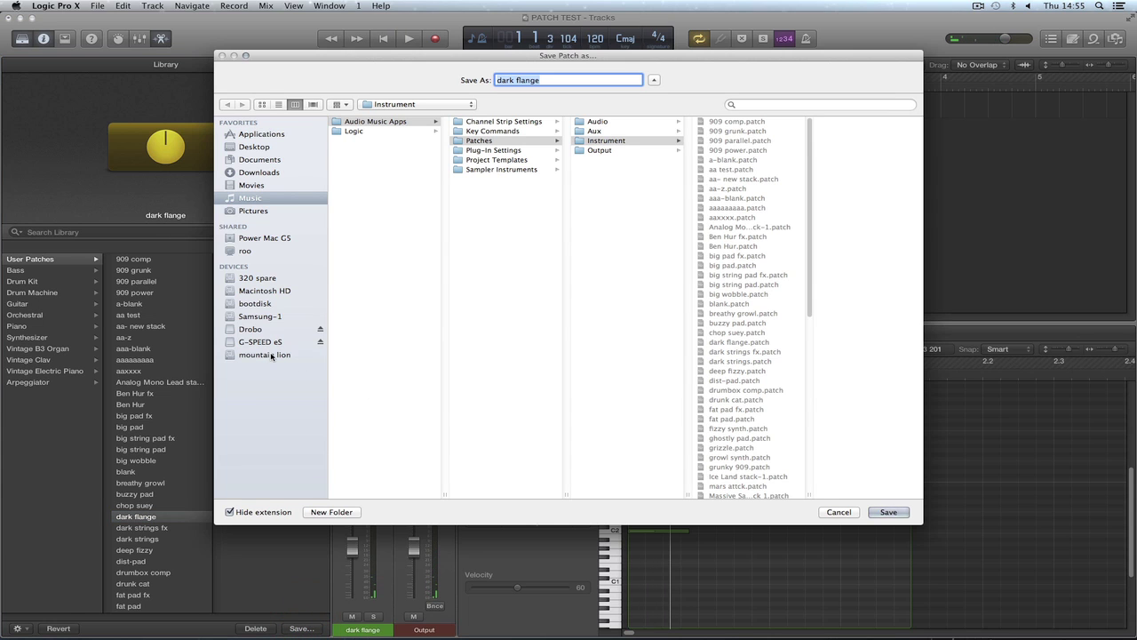
Target mountain lion's Logic Patches/Instrument/Synthesizer/Pad folder and rename the patch 'dark flange stack'.
left_click(267, 354)
left_click(360, 130)
left_click(479, 121)
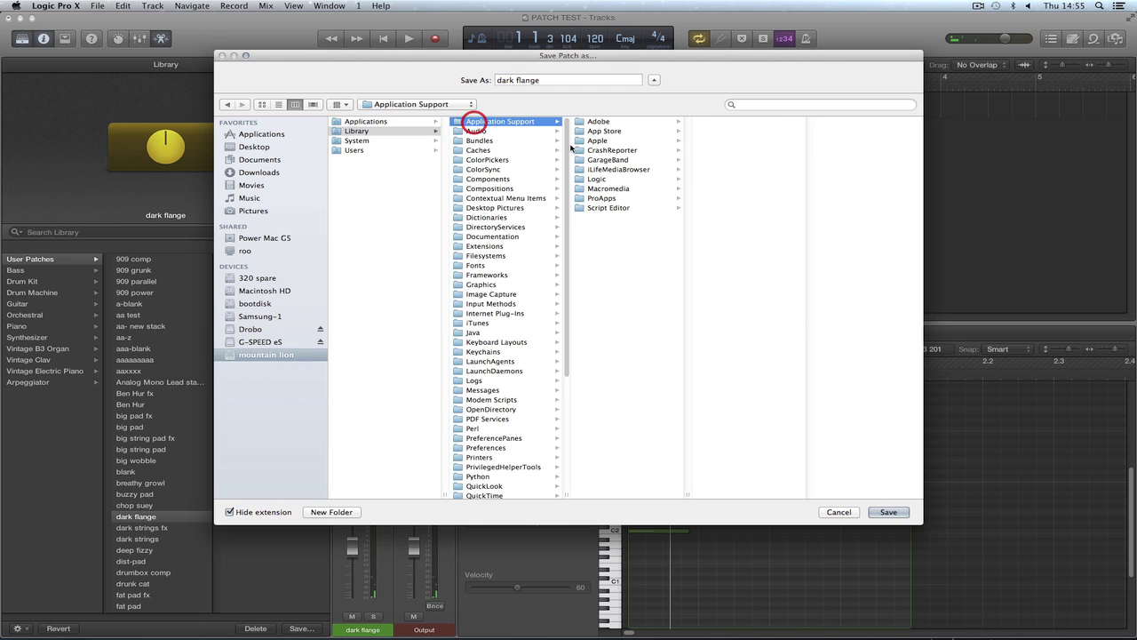
left_click(597, 180)
left_click(724, 161)
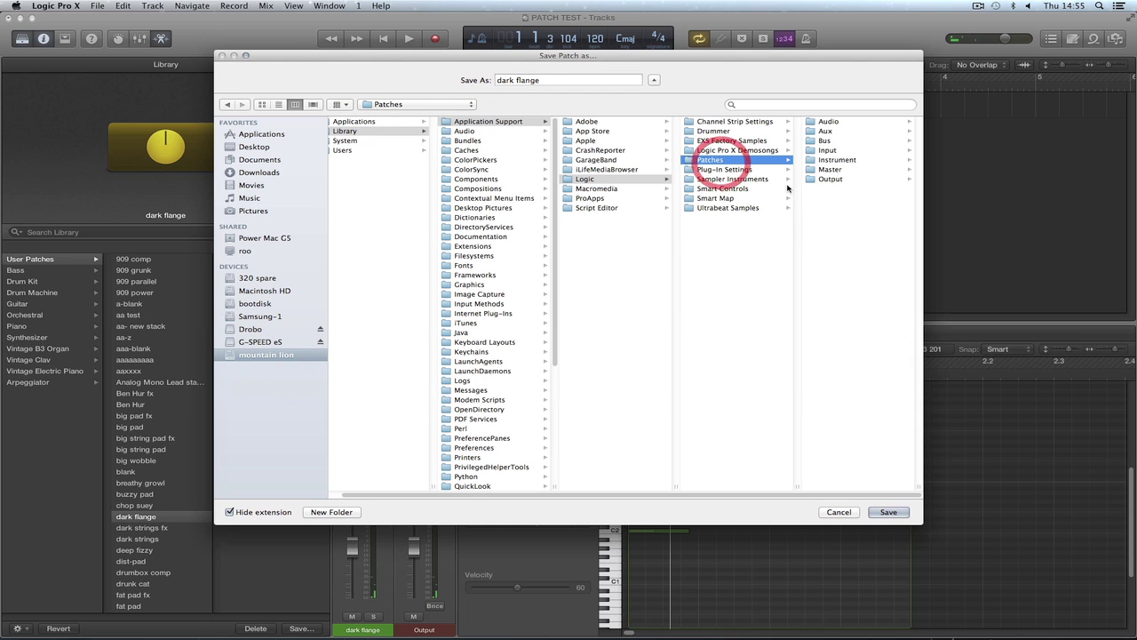
left_click(822, 160)
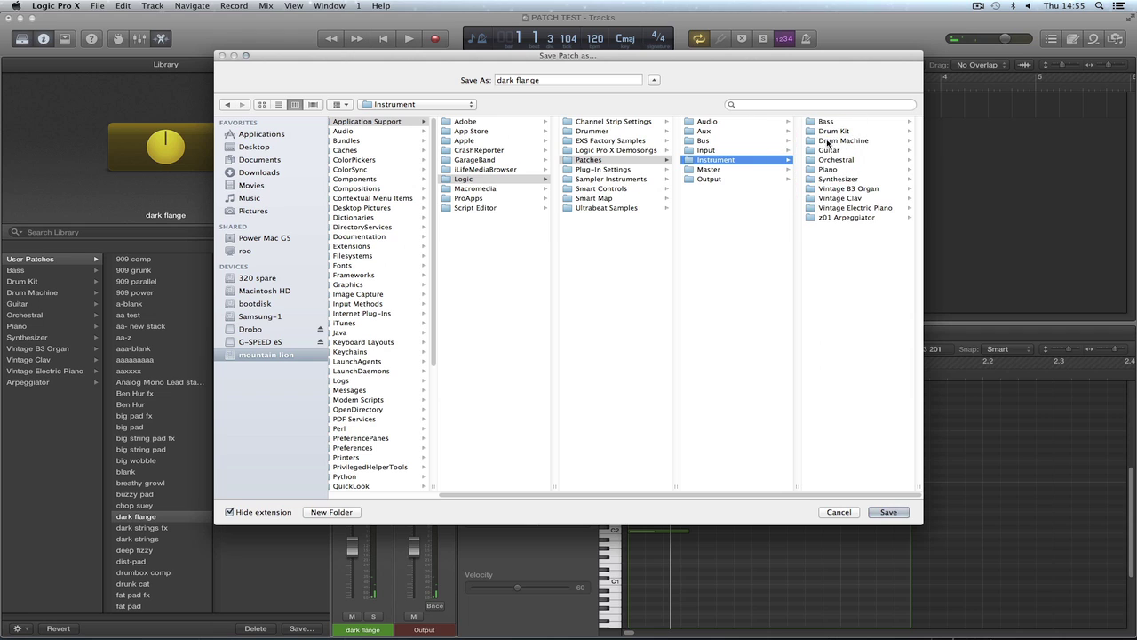
left_click(819, 179)
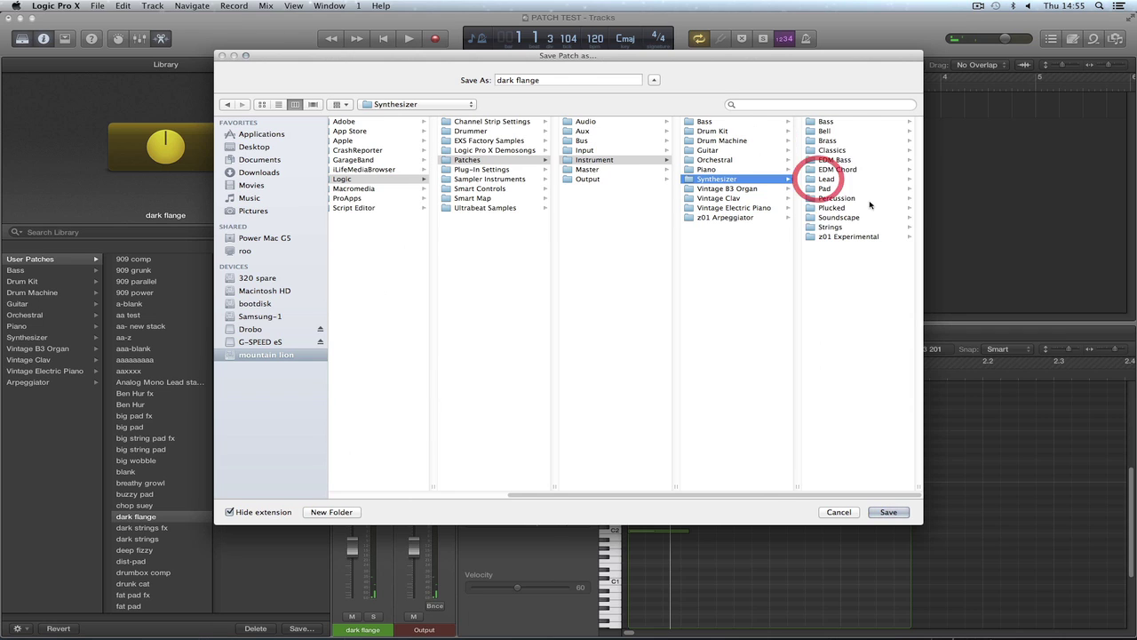
left_click(824, 190)
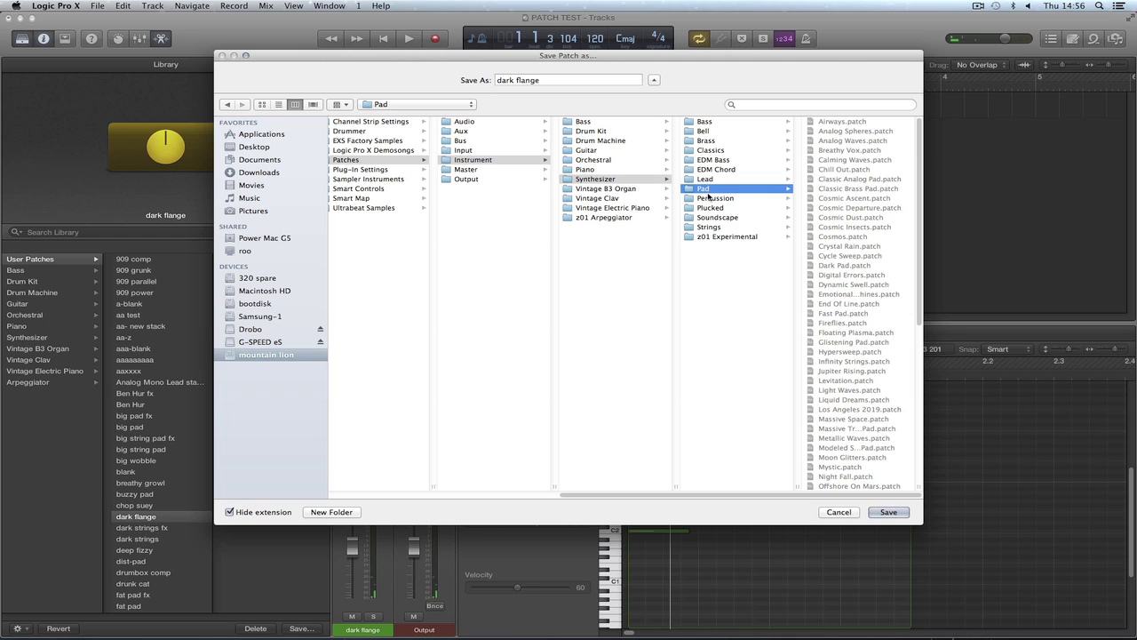
left_click(540, 80)
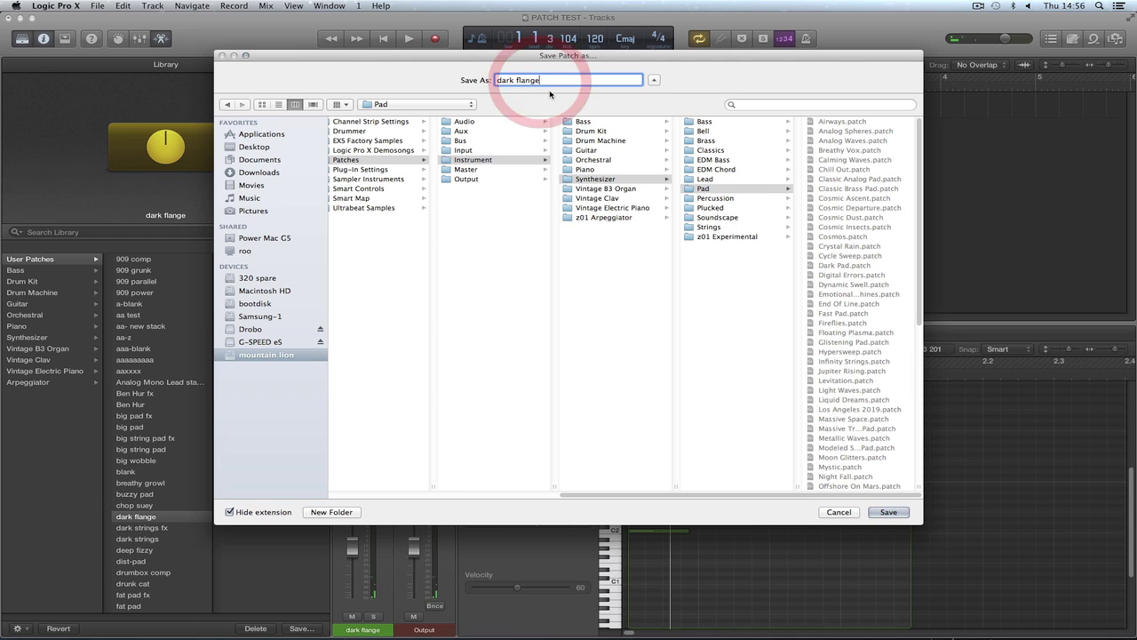
type("stack")
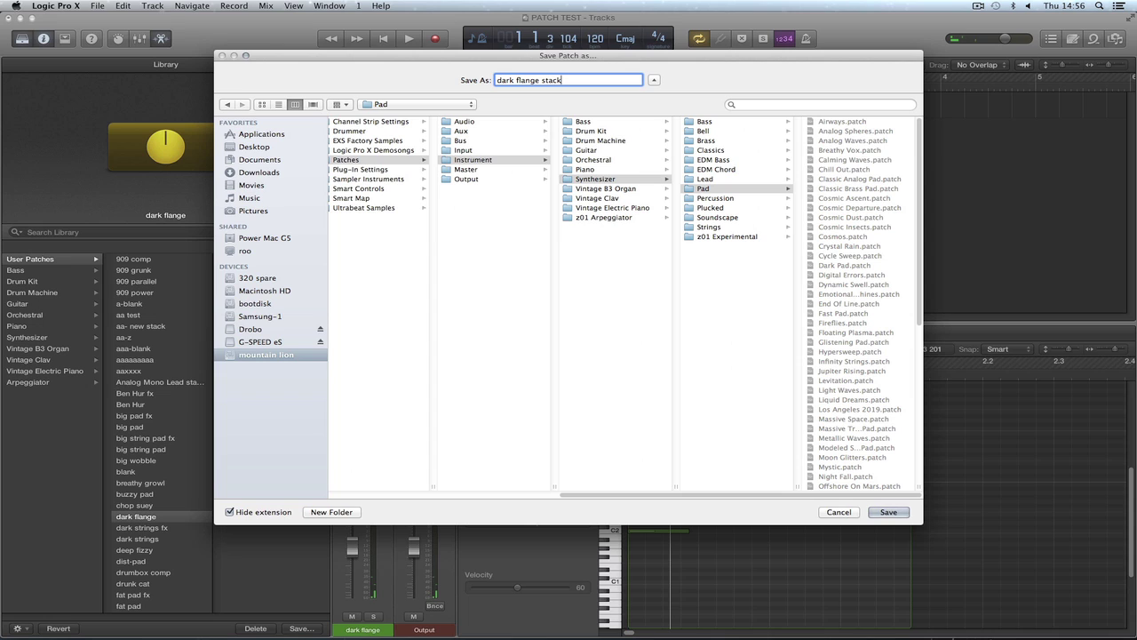
Save the dark flange stack patch and refresh the Library.
left_click(873, 513)
right_click(253, 343)
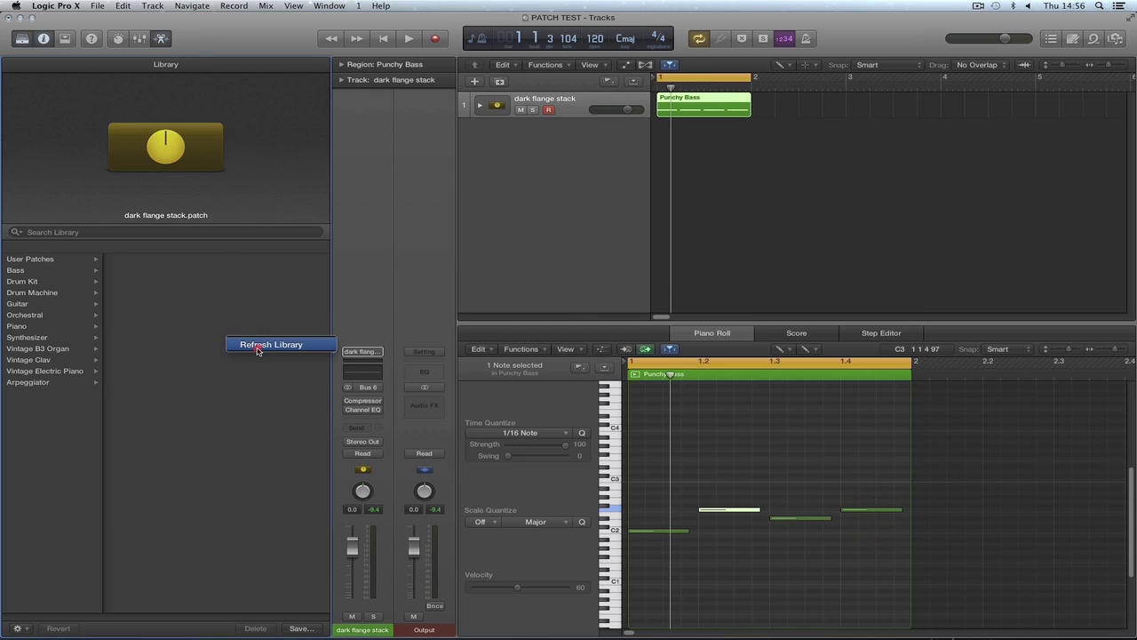
left_click(258, 349)
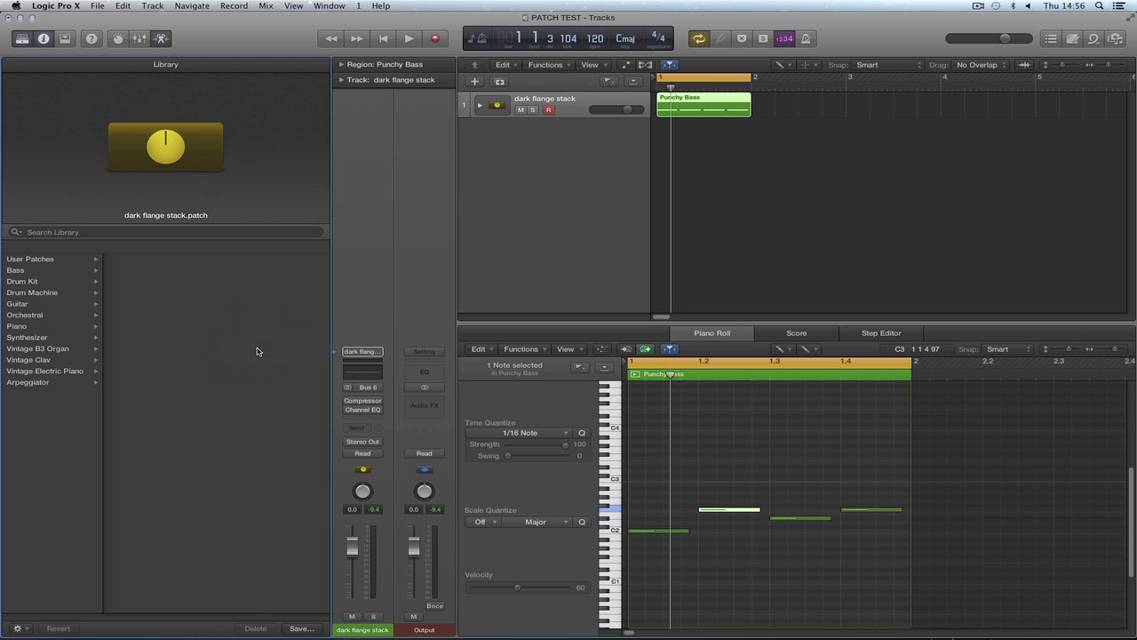
Select dark flange stack from the Synthesizer > Pad patch list.
left_click(39, 338)
left_click(123, 337)
left_click(256, 428)
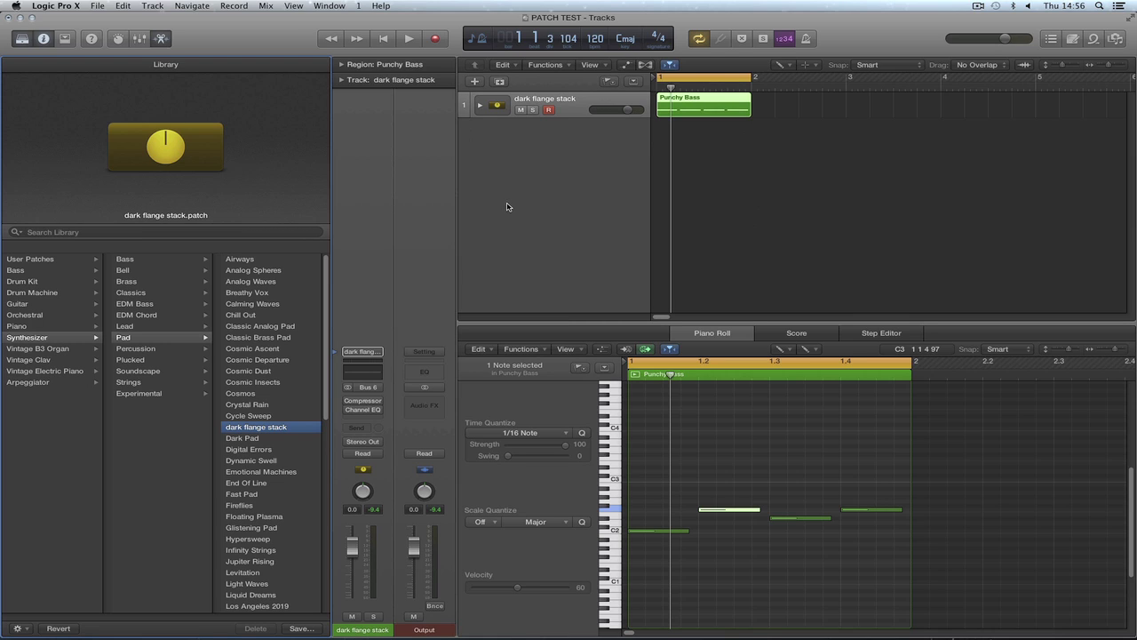
mouse_move(233, 113)
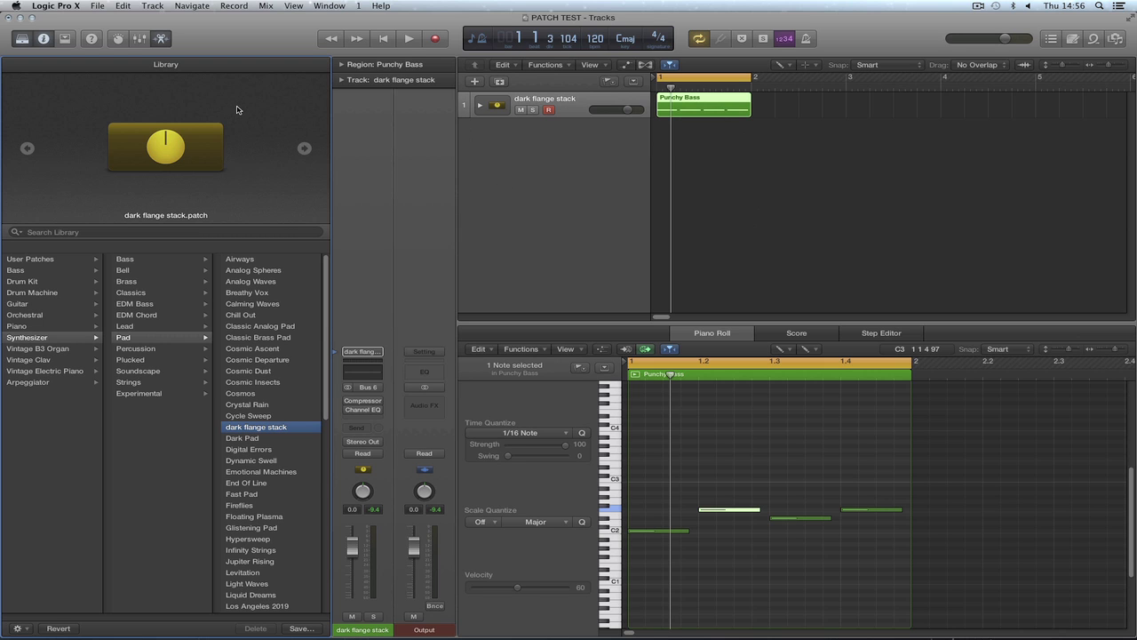